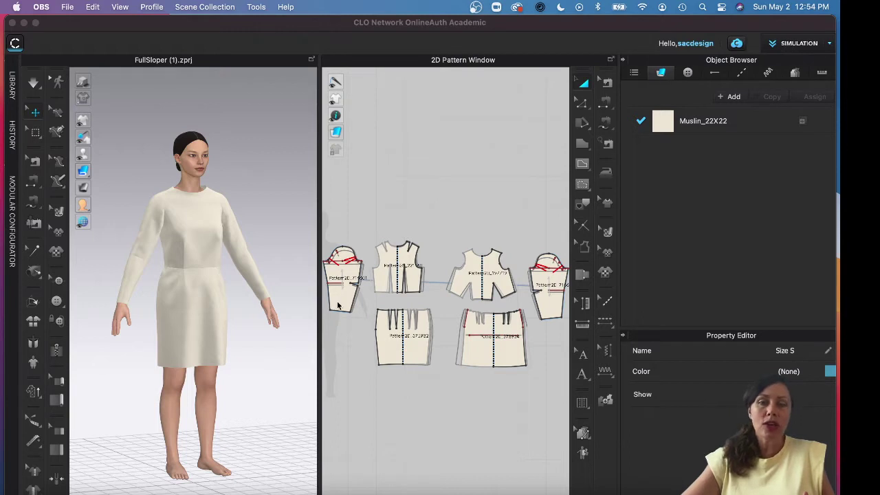
- Rename the leftmost sleeve pattern piece as Sleeve
click(339, 268)
click(337, 267)
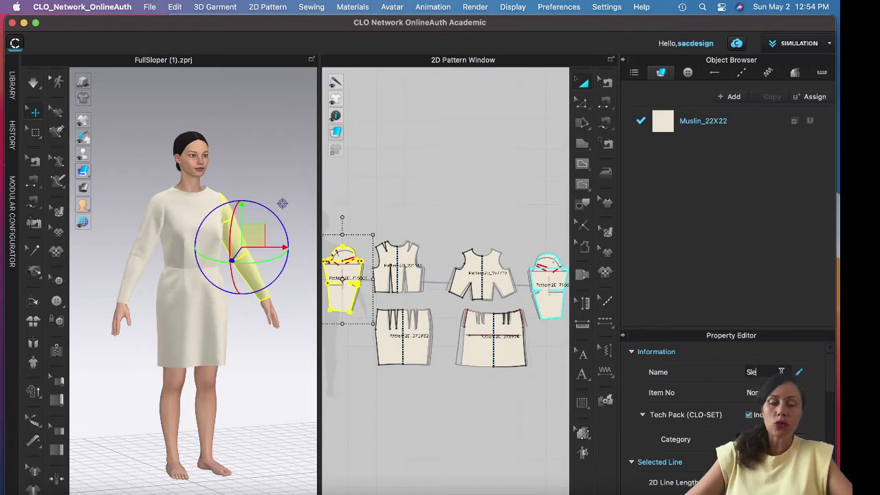
click(465, 275)
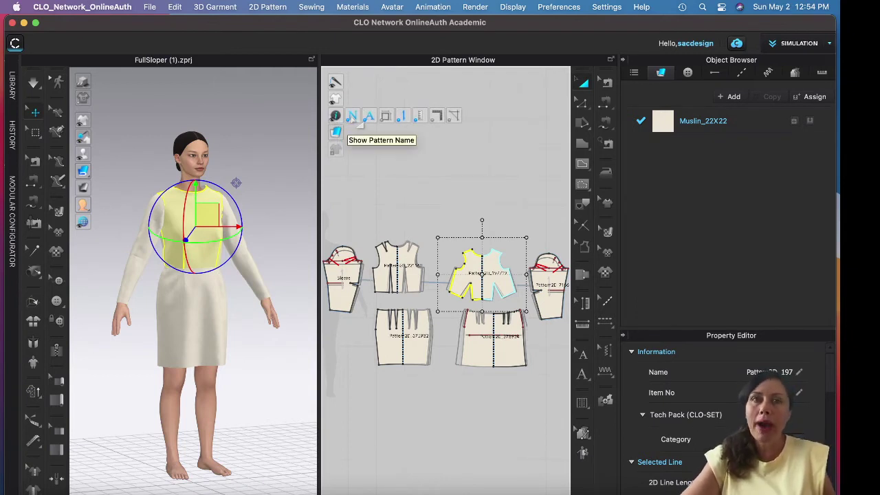
click(378, 181)
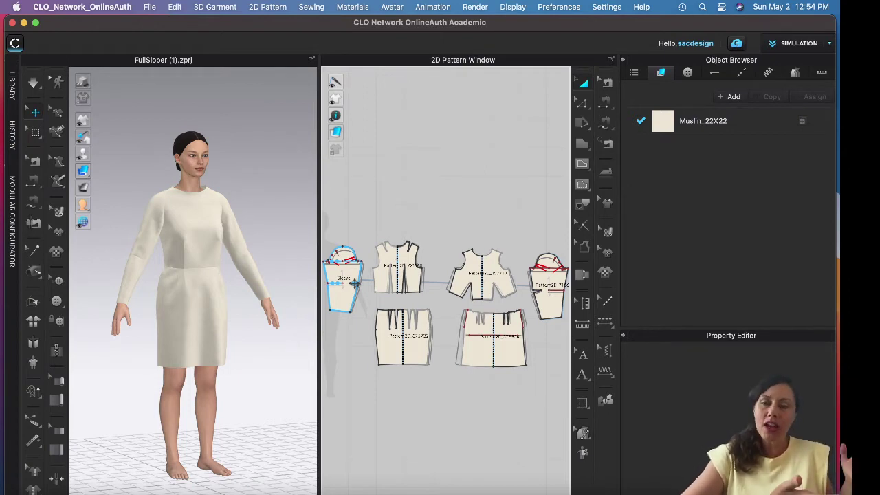
click(402, 272)
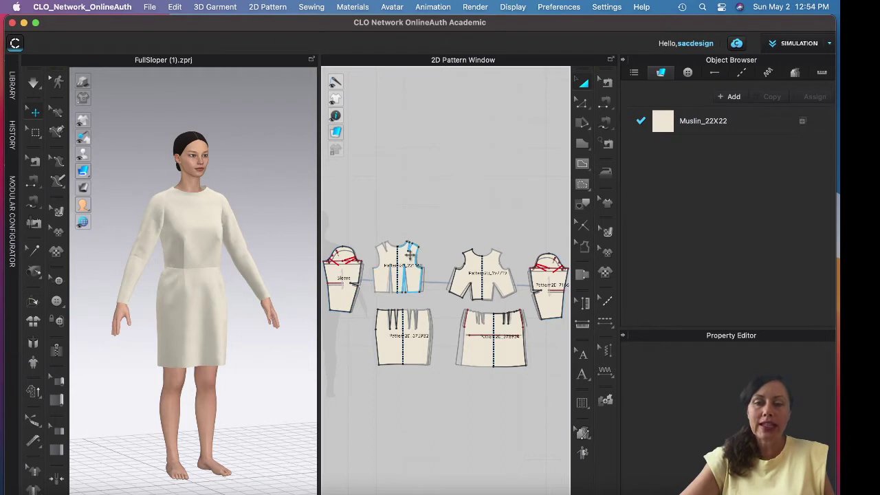
click(517, 275)
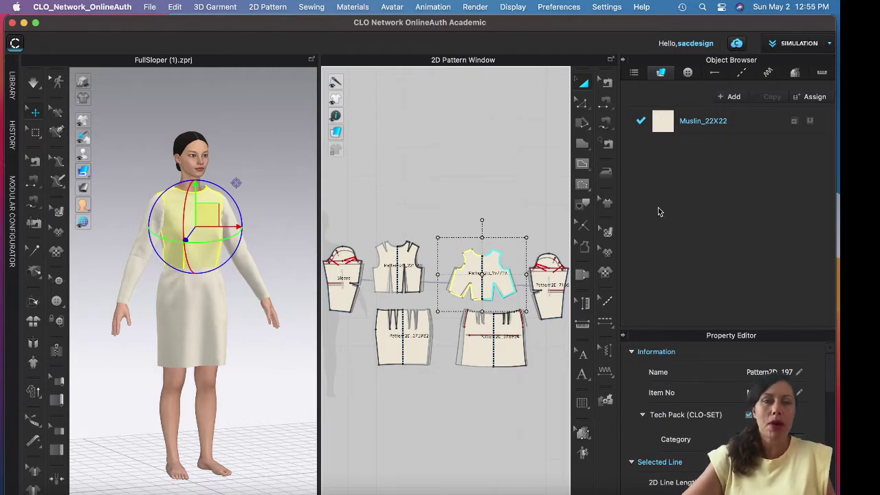
- Switch to the Print Layout mode and place the renamed sleeve piece at the right edge of the fabric roll
click(823, 45)
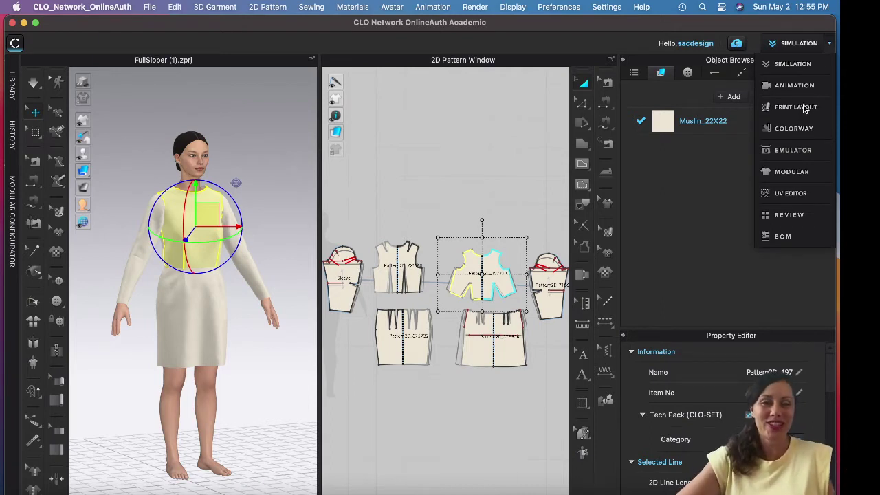
click(795, 107)
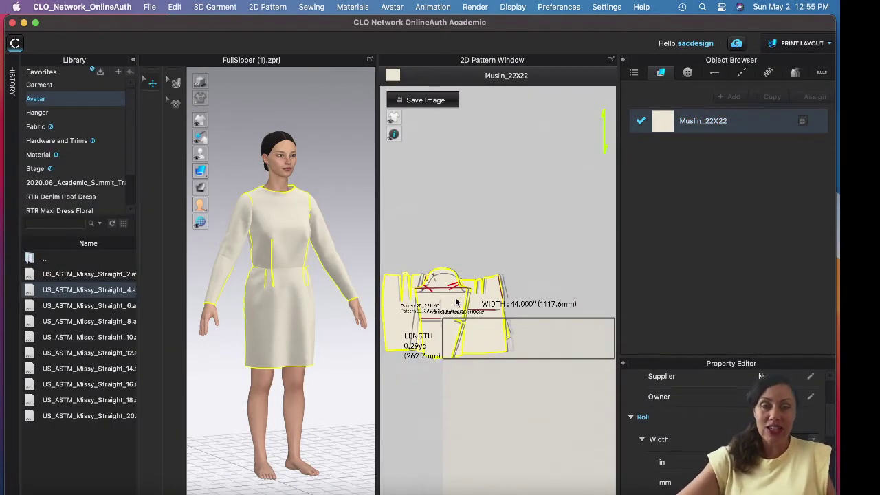
drag(456, 302, 594, 352)
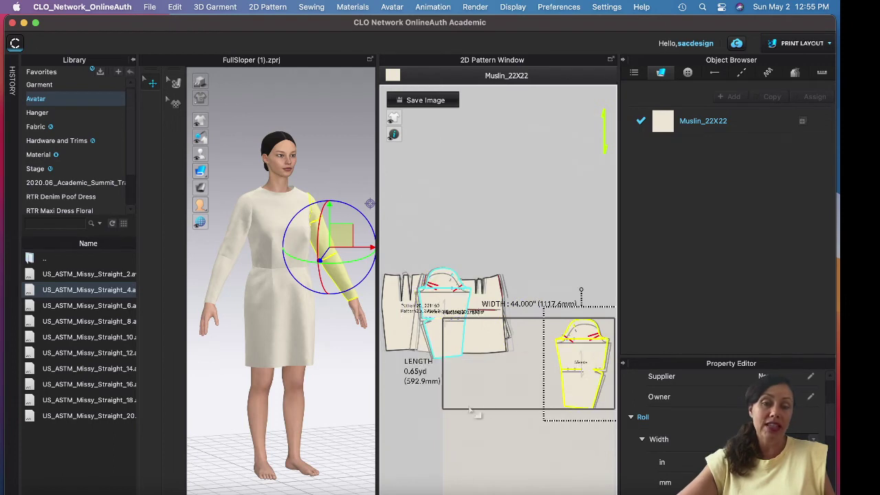
scroll(484, 400, down, 1)
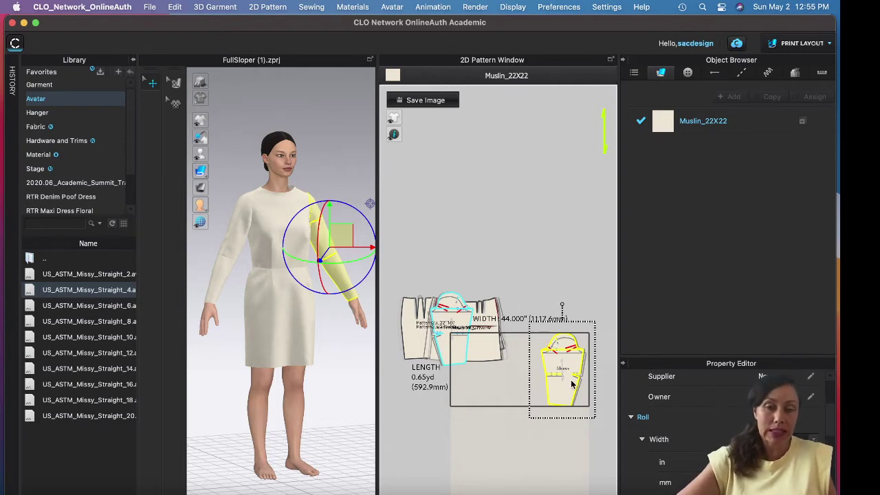
- Place the other sleeve on the fabric roll, rotate it clockwise by 90° twice and fit it beside the first sleeve
click(444, 328)
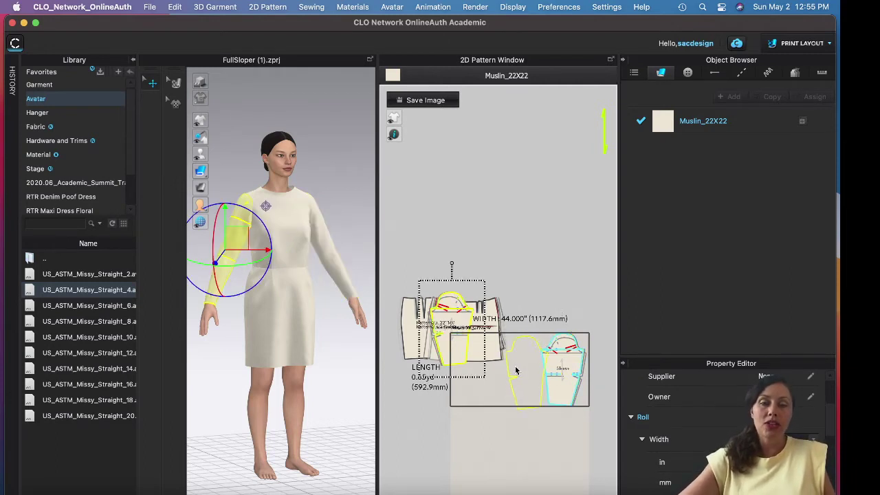
drag(515, 371, 514, 369)
right_click(514, 369)
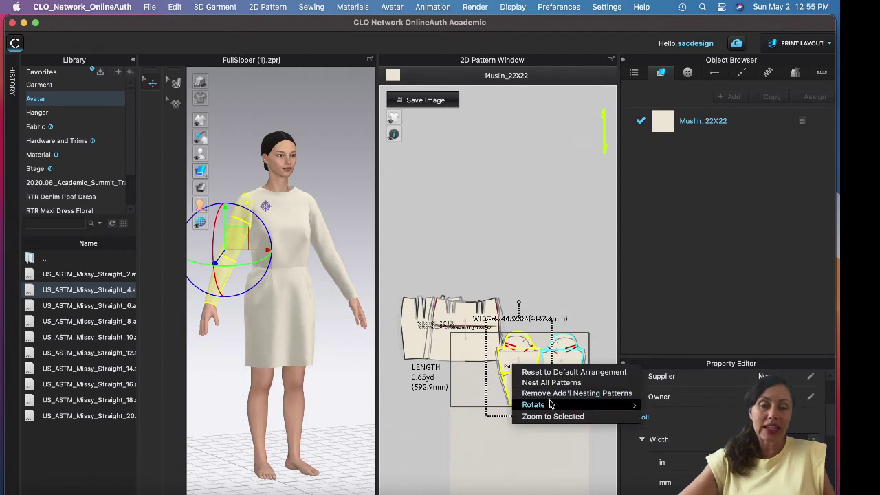
mouse_move(550, 405)
click(666, 415)
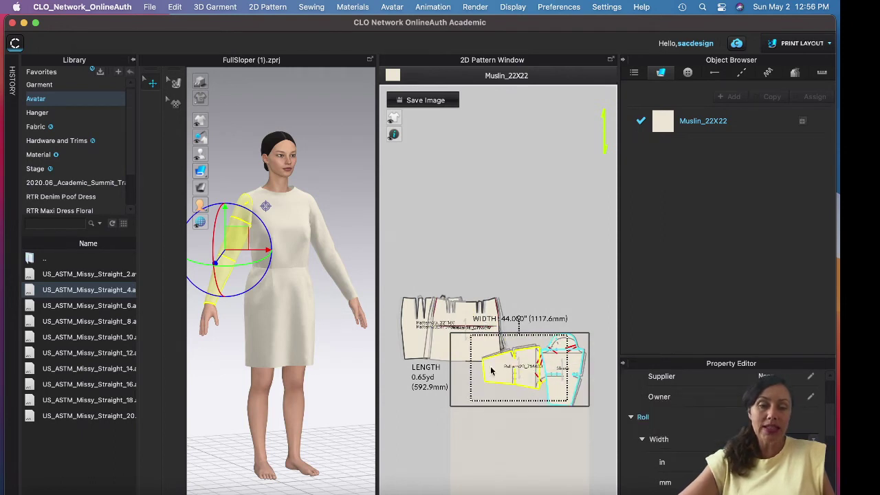
right_click(491, 371)
mouse_move(555, 403)
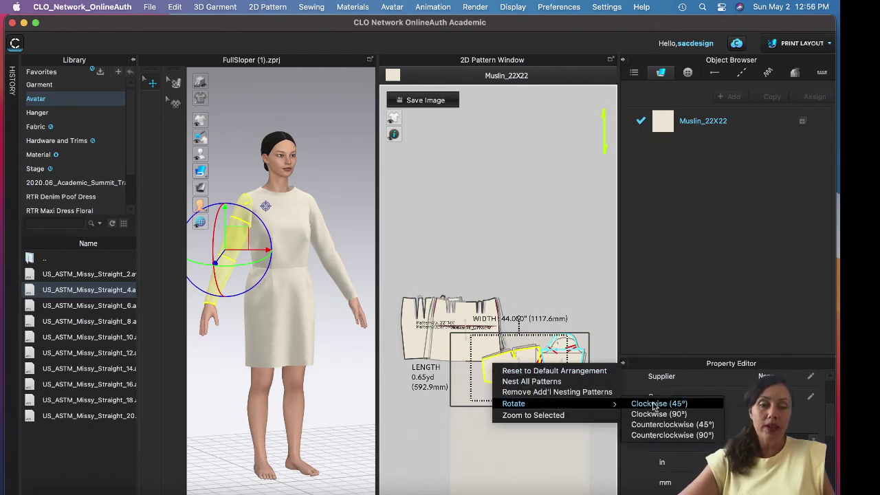
click(687, 414)
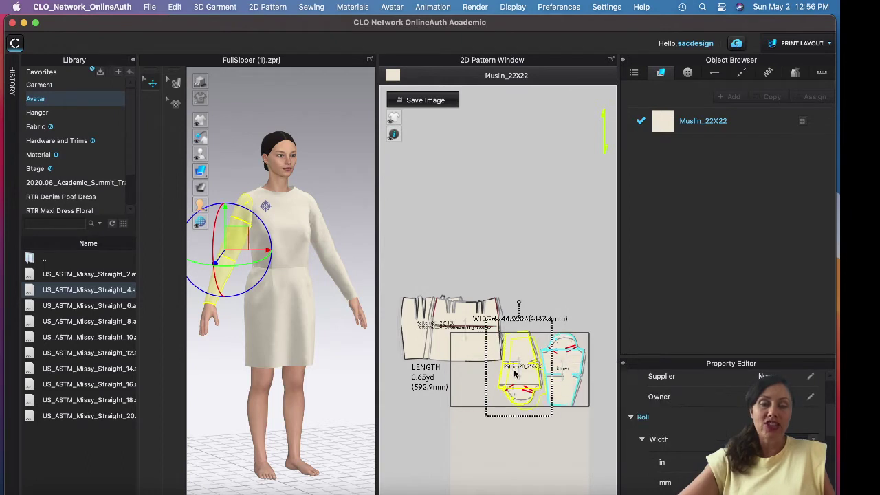
drag(516, 373, 521, 377)
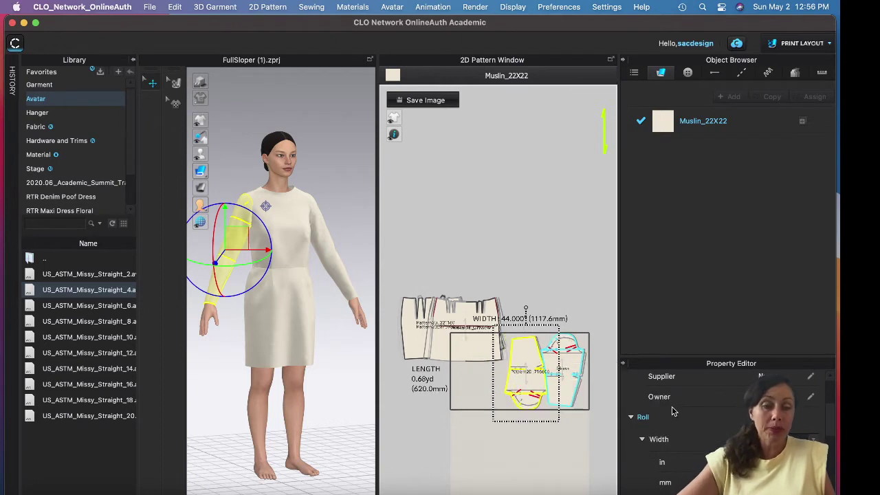
- Examine the properties of the Muslin_22X22 fabric, from its material parameters back to the roll width settings
scroll(696, 435, up, 1)
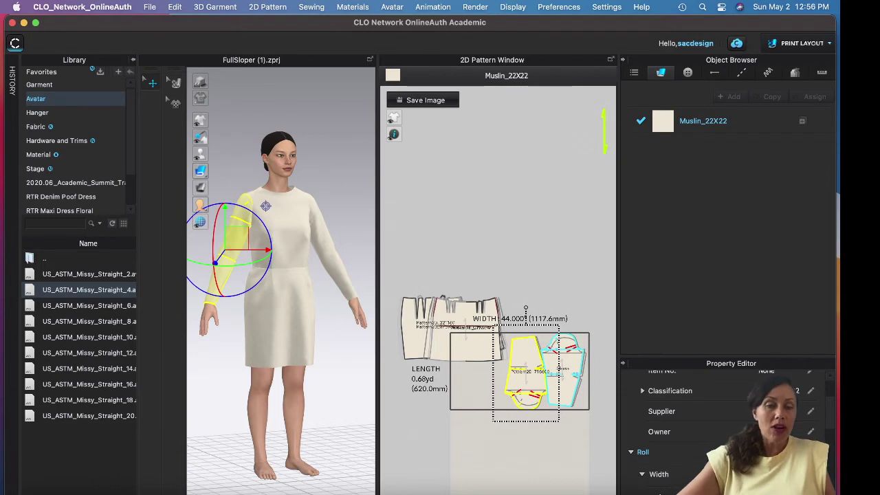
scroll(697, 435, down, 6)
scroll(697, 435, down, 3)
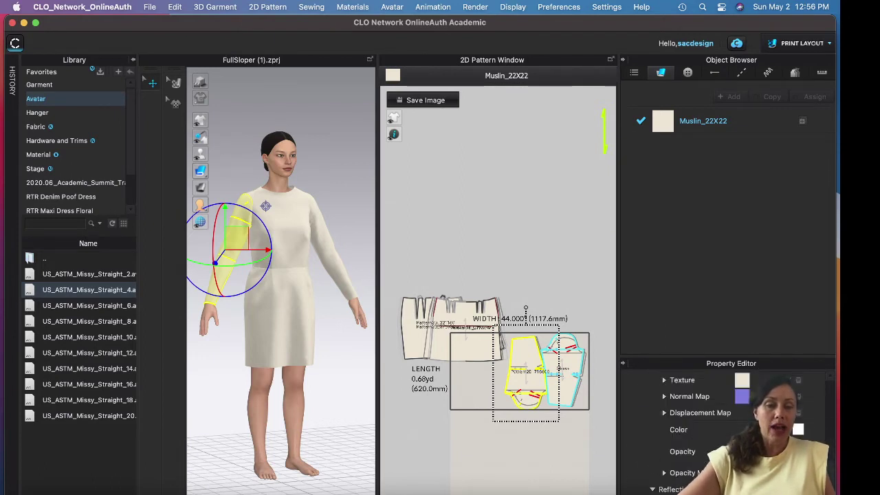
scroll(696, 435, down, 3)
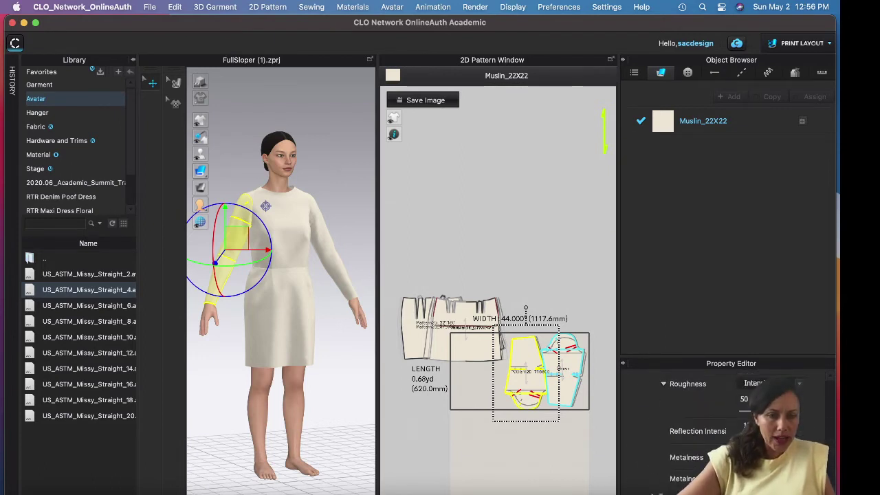
scroll(696, 435, up, 6)
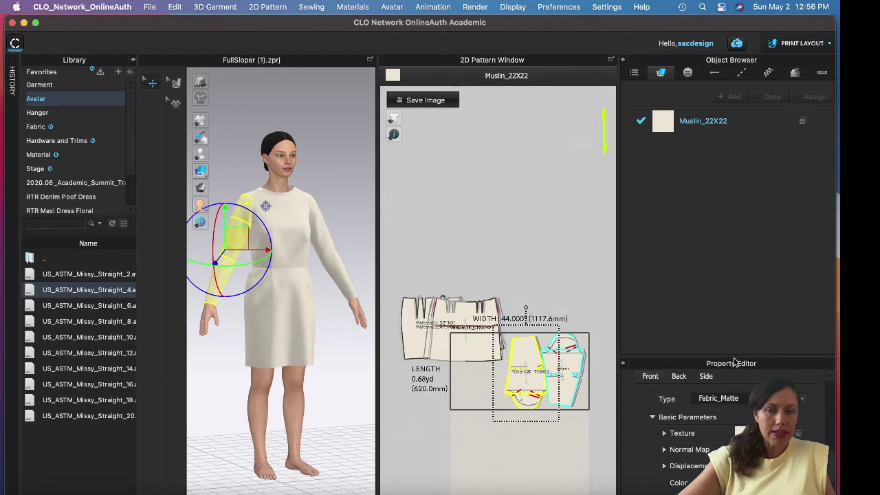
drag(734, 357, 721, 300)
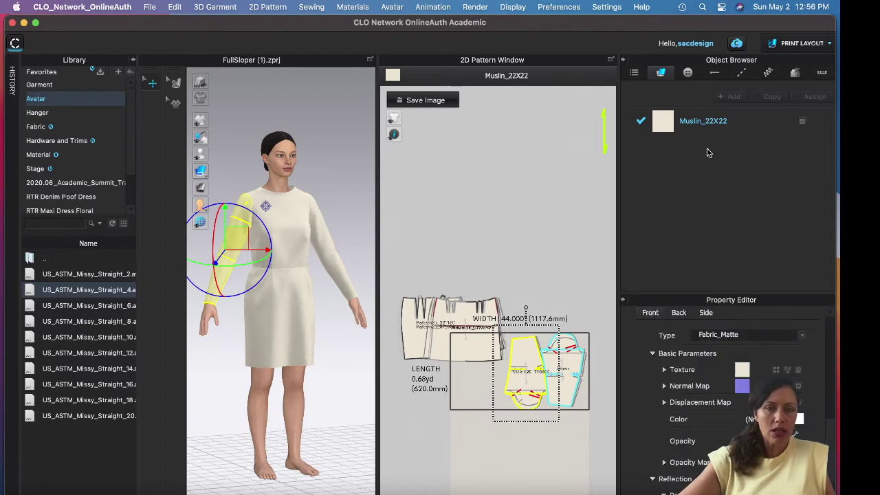
scroll(796, 430, up, 3)
scroll(795, 431, down, 4)
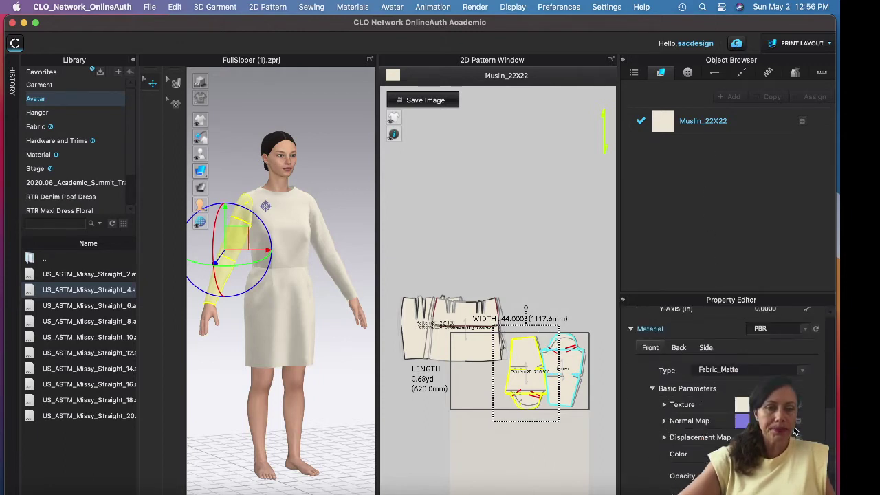
scroll(795, 431, down, 2)
scroll(795, 431, down, 2)
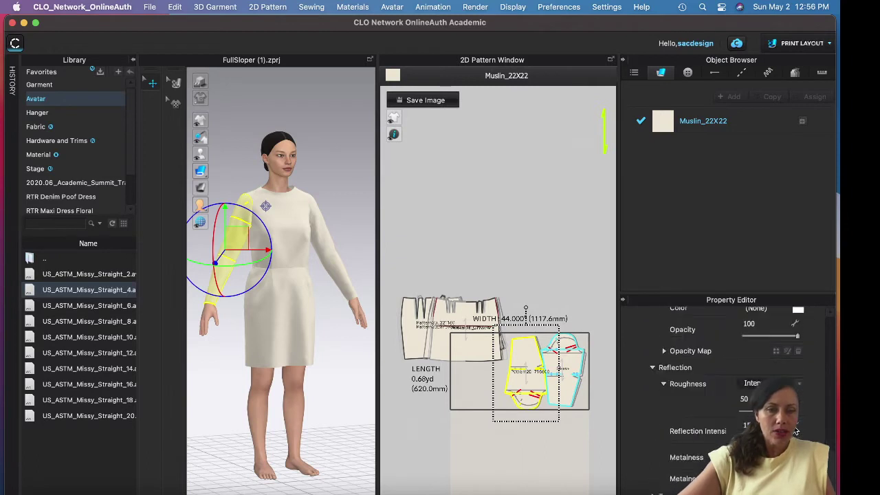
scroll(795, 431, up, 10)
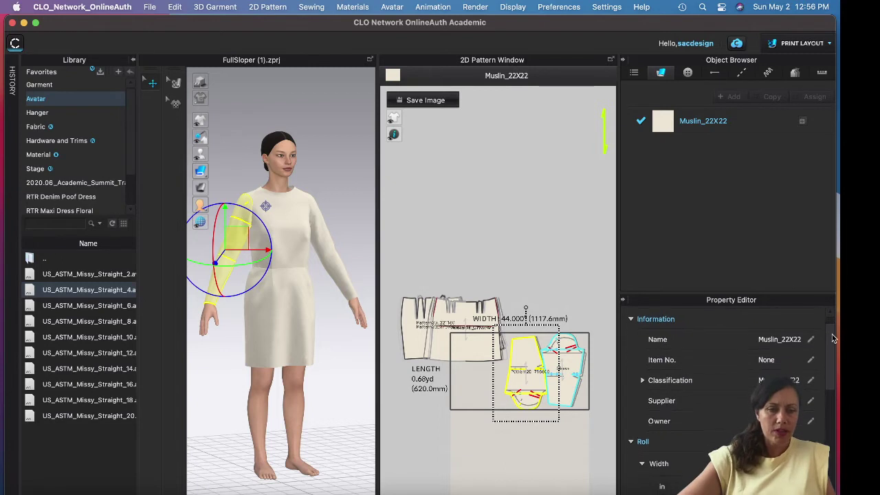
scroll(834, 348, down, 2)
scroll(834, 347, down, 2)
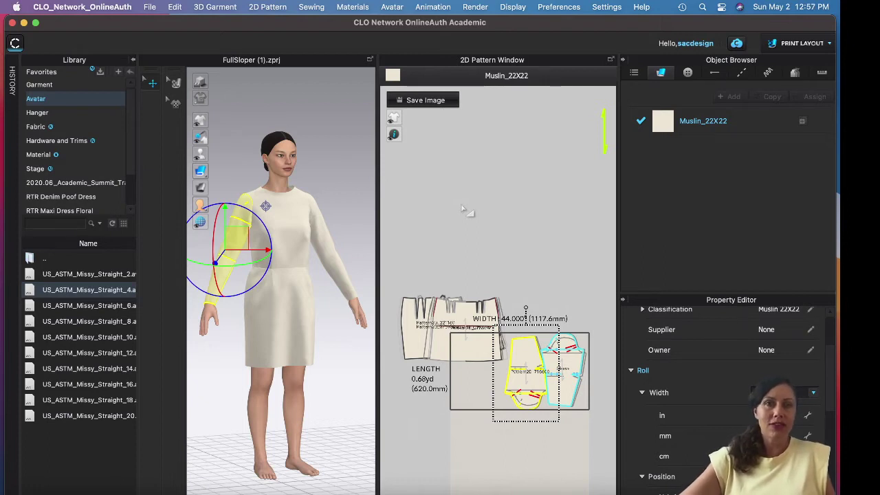
click(795, 48)
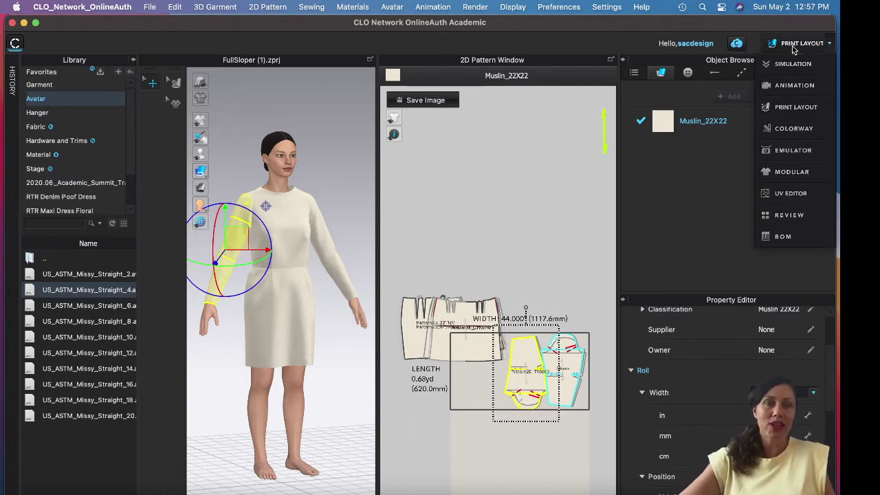
click(793, 48)
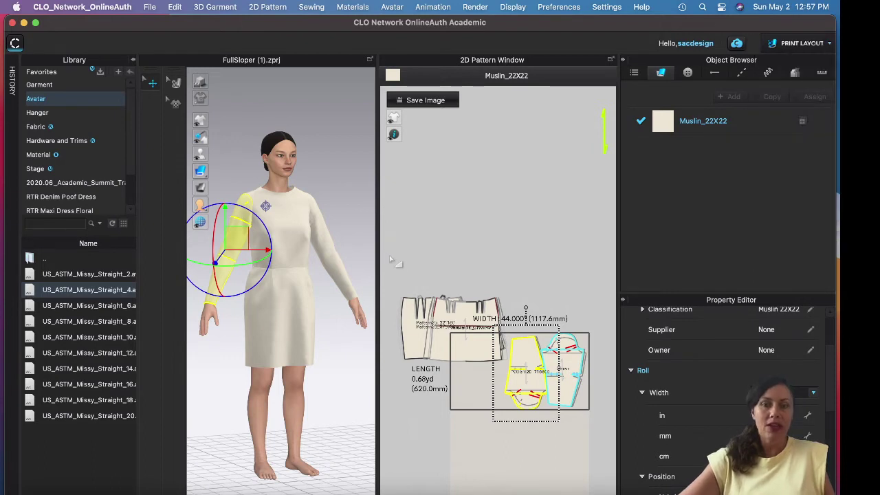
- Select every pattern piece and nest them all on the fabric roll with Nest All Grading Sizes on
drag(393, 255, 623, 450)
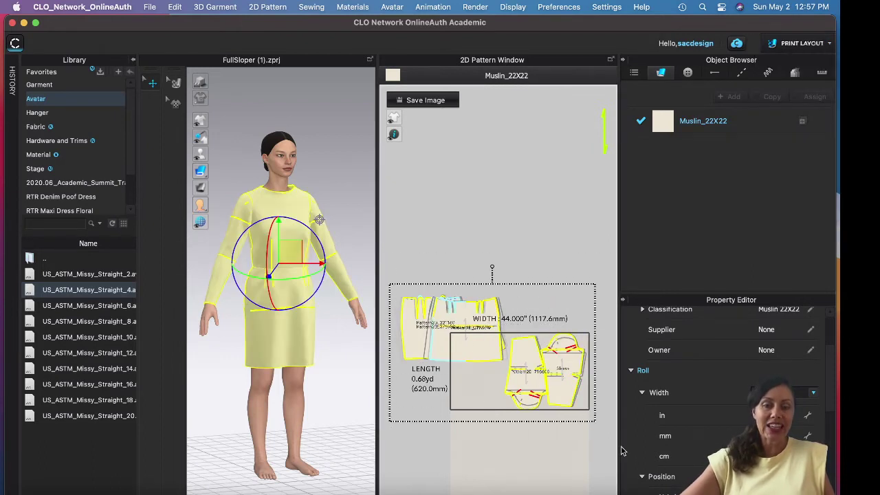
right_click(477, 346)
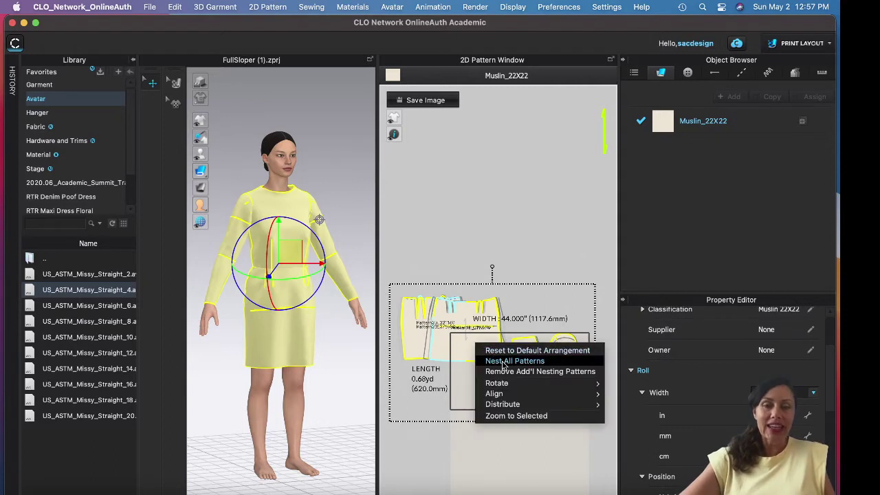
click(504, 362)
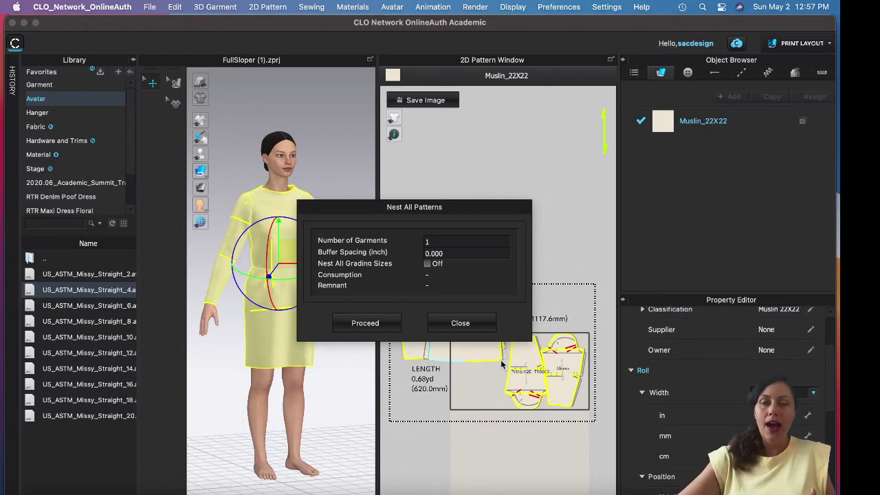
click(427, 265)
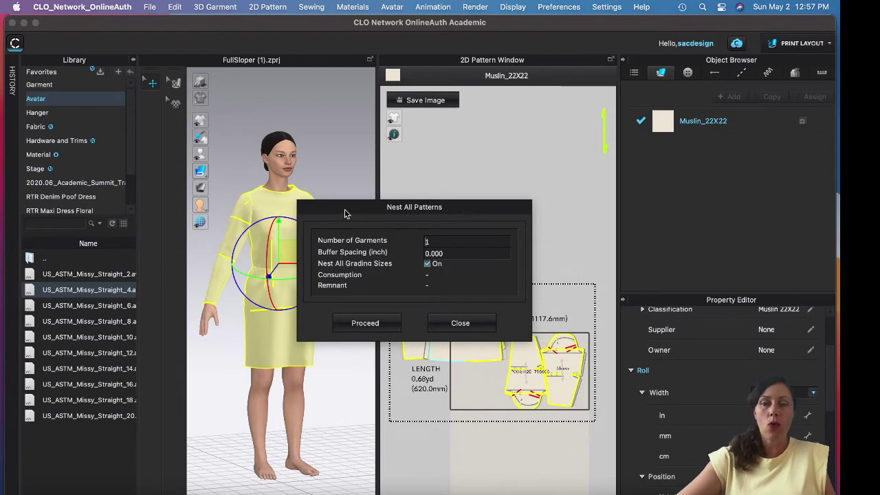
drag(345, 213, 337, 165)
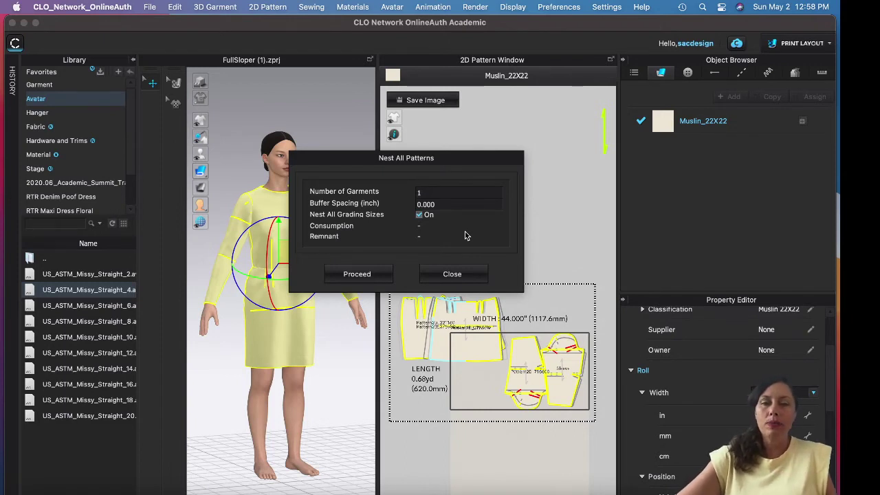
click(340, 279)
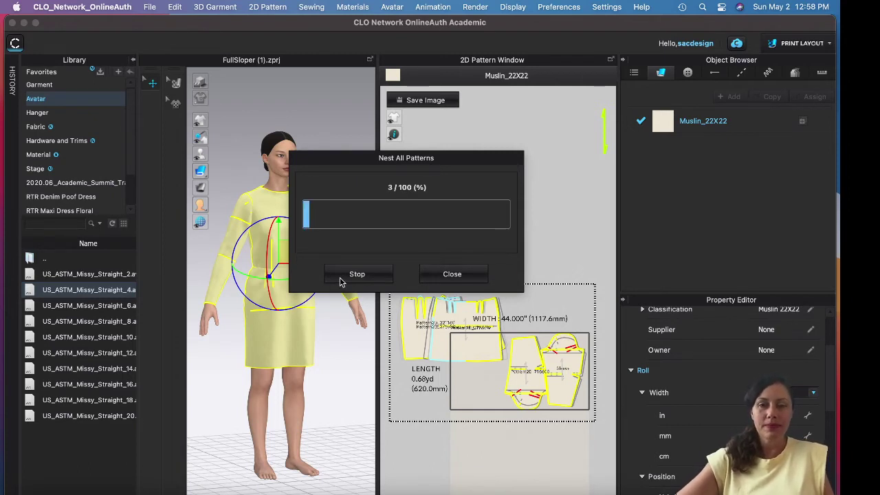
click(339, 279)
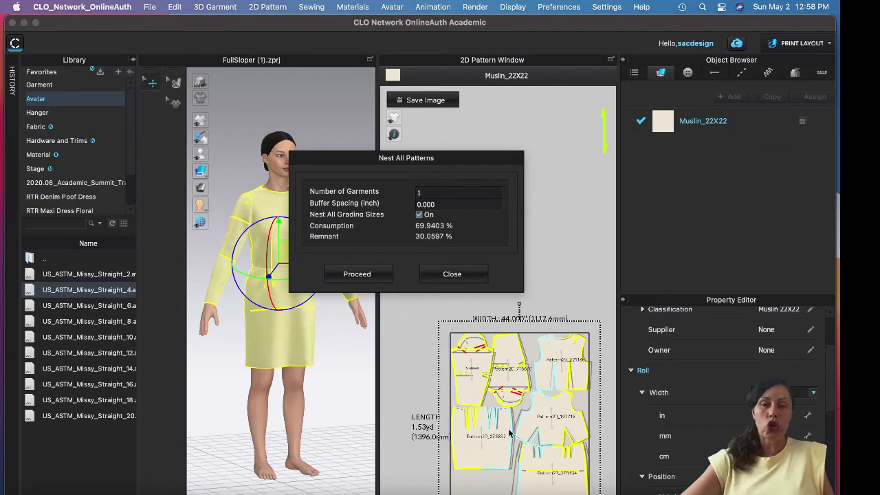
click(453, 273)
scroll(520, 380, up, 2)
scroll(520, 380, down, 4)
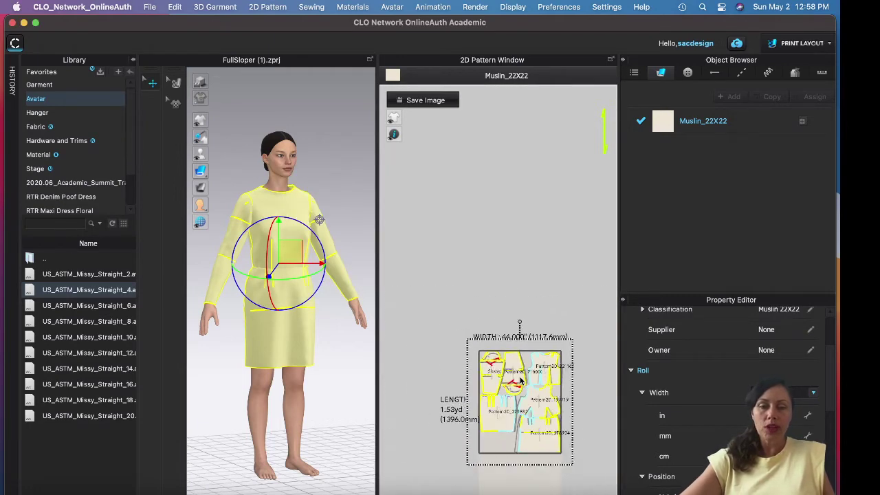
right_drag(520, 381, 496, 265)
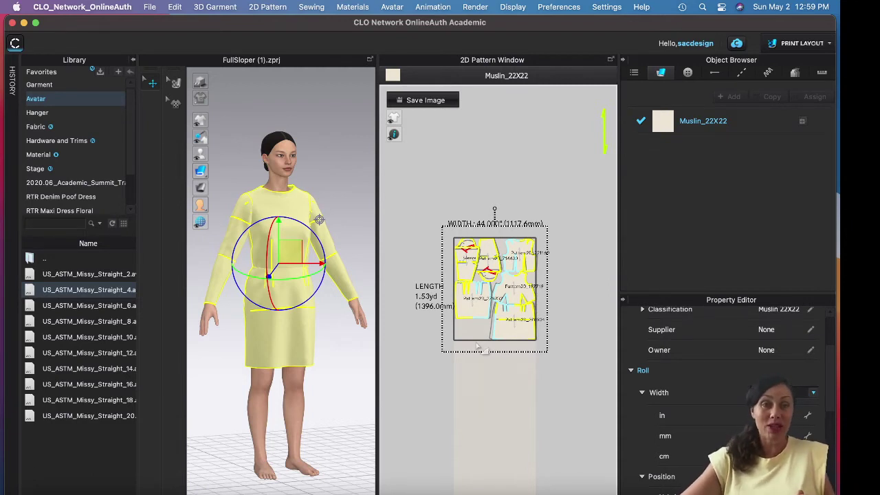
- Display the grading size list and return to Simulation mode
click(794, 74)
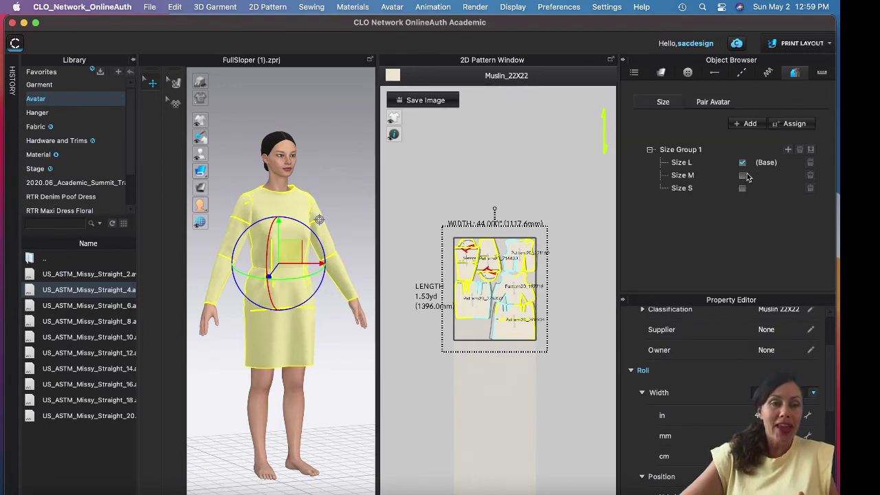
click(816, 44)
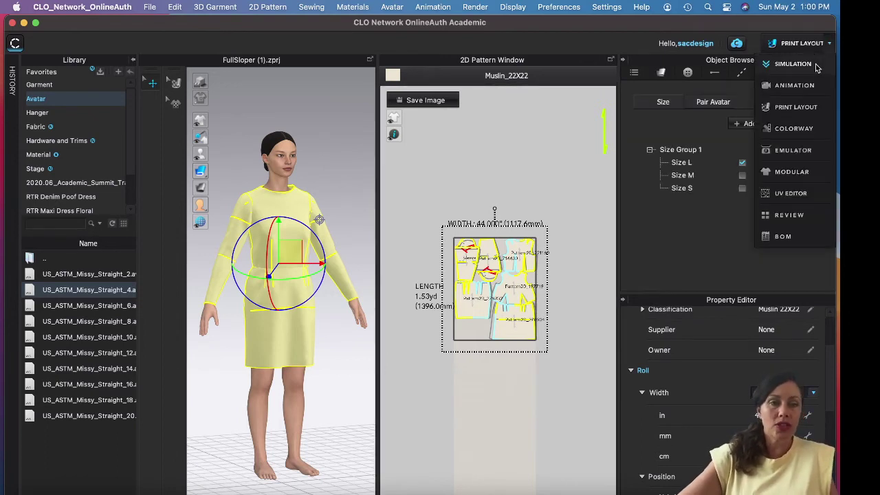
click(813, 65)
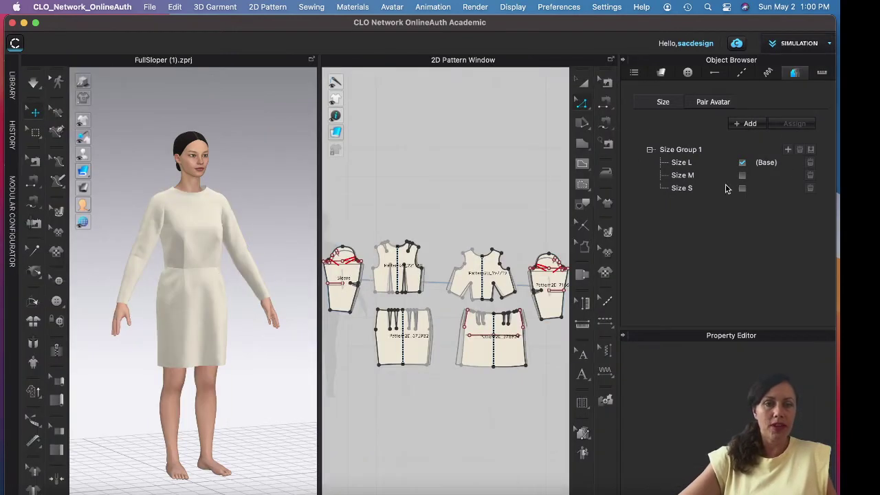
- Select every pattern piece, assign Size Group 1 to them and accept the conversion of Bezier curve points to free curve points
click(703, 165)
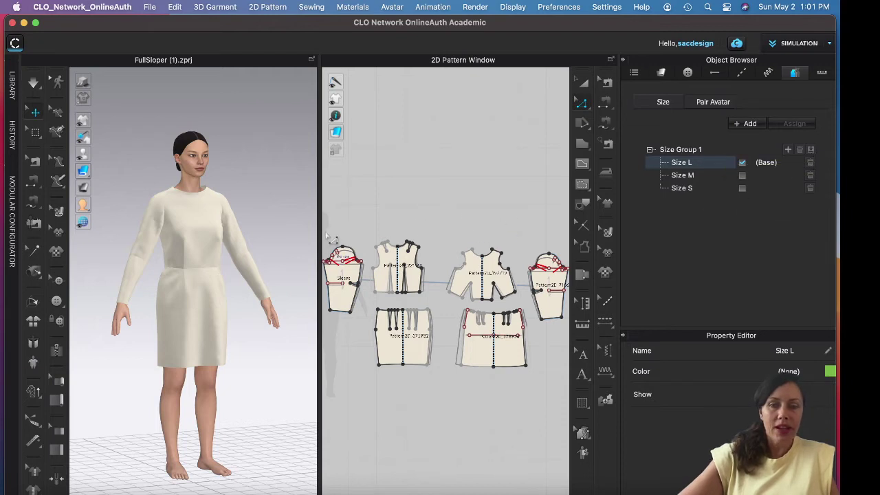
scroll(337, 225, down, 2)
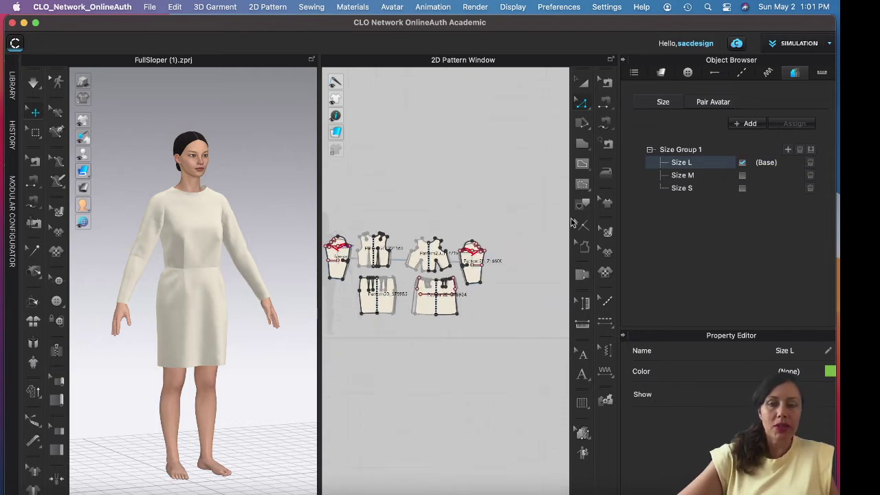
drag(515, 220, 330, 361)
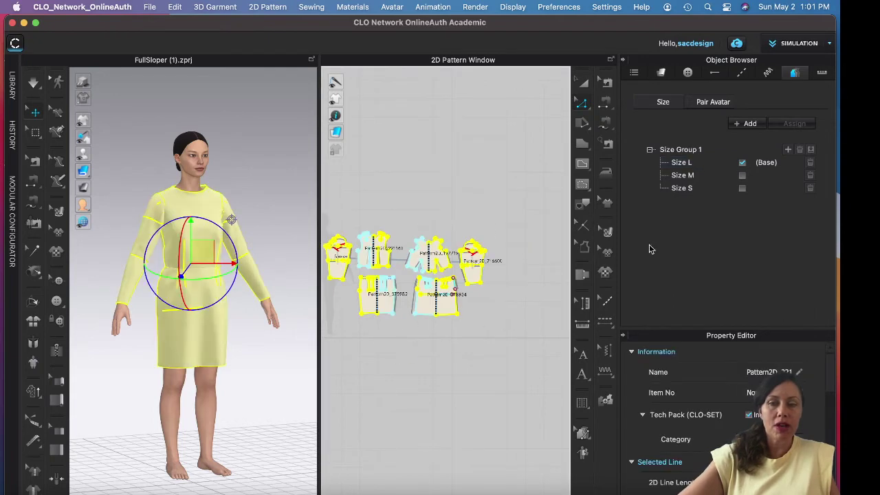
click(811, 149)
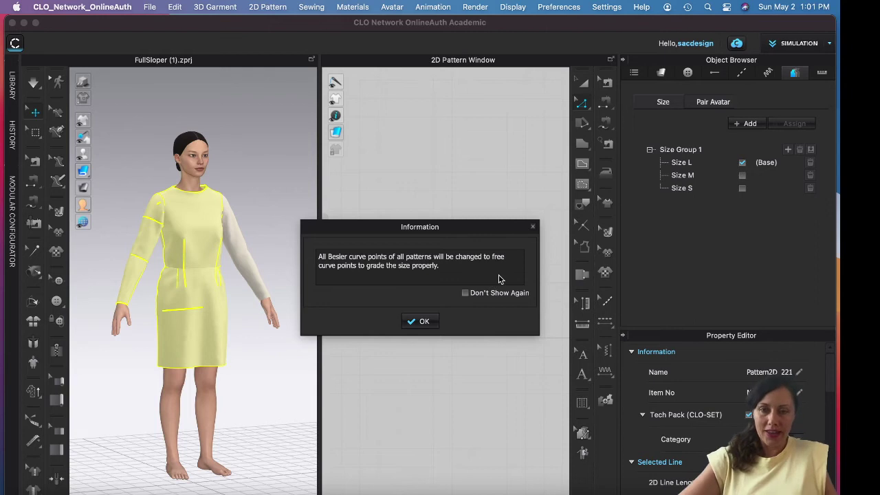
click(427, 323)
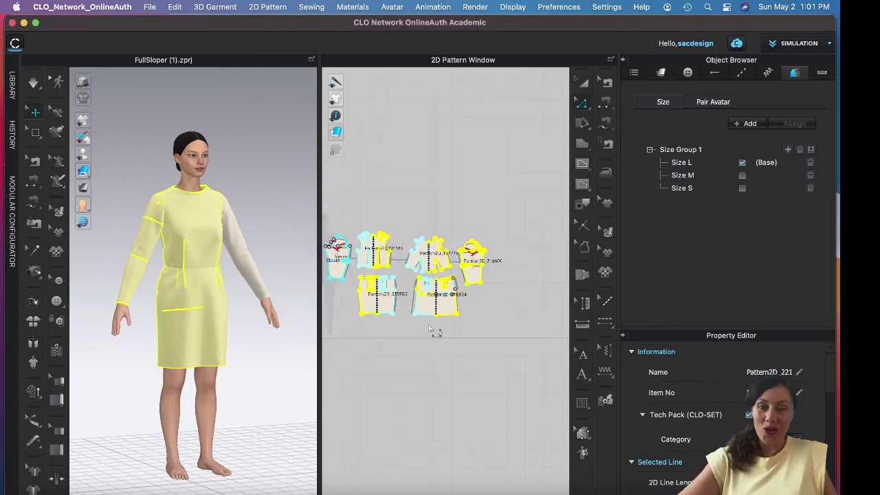
- Highlight Size Group 1 and examine its graded outlines on the bodice, skirt and sleeve pieces
click(660, 195)
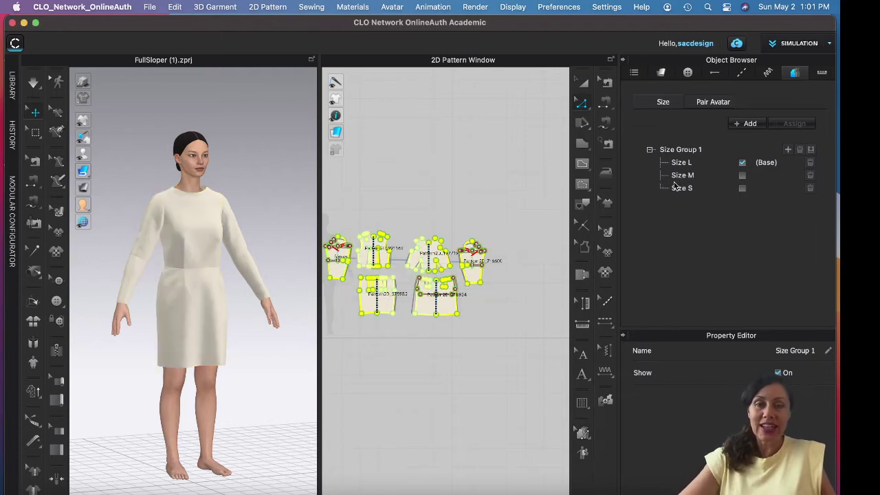
scroll(365, 278, up, 5)
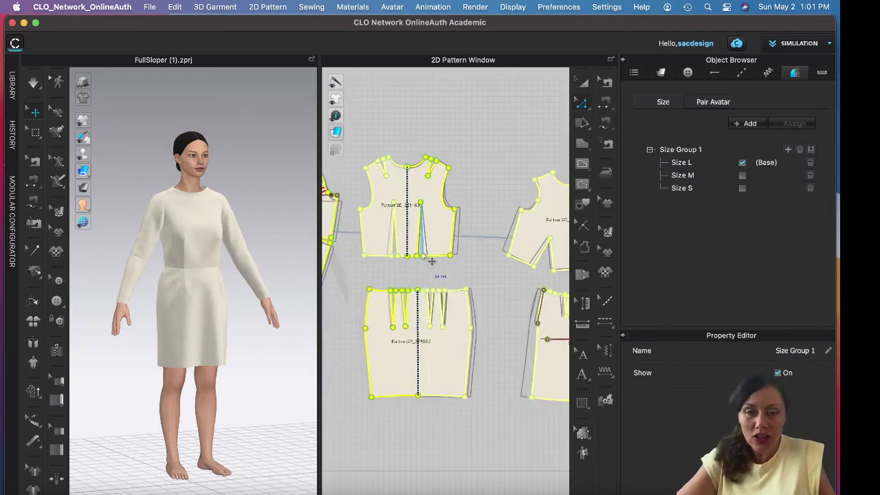
scroll(464, 260, down, 2)
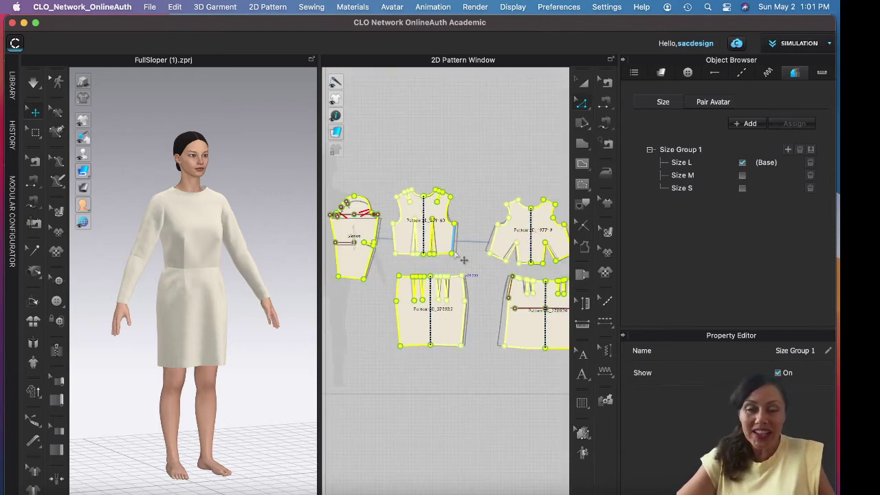
scroll(464, 259, down, 2)
scroll(464, 260, up, 3)
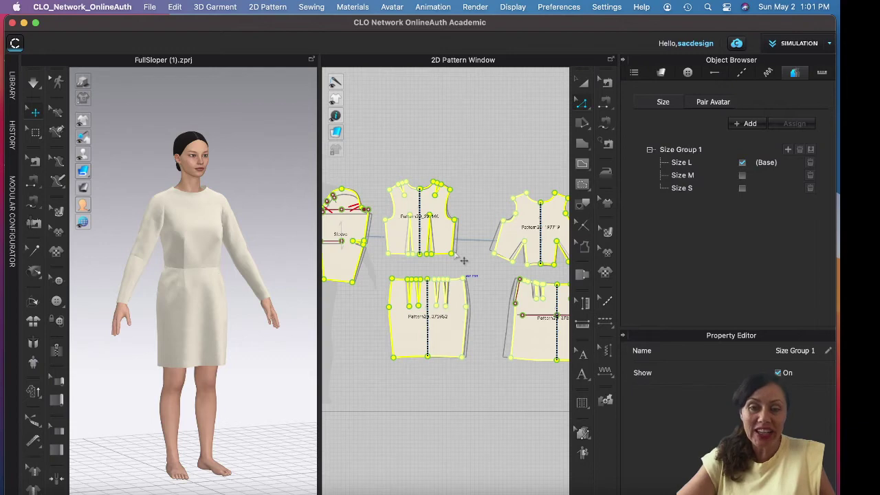
scroll(464, 260, down, 2)
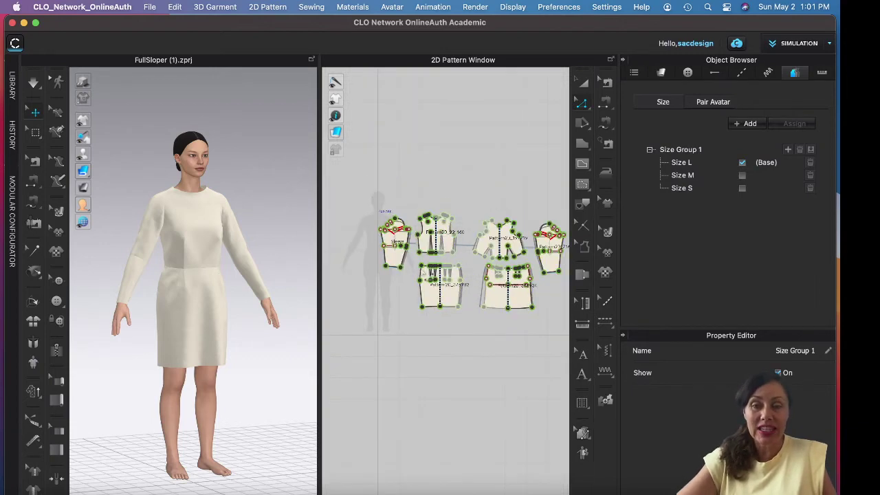
- Make Size M the base size of Size Group 1
drag(371, 190, 571, 323)
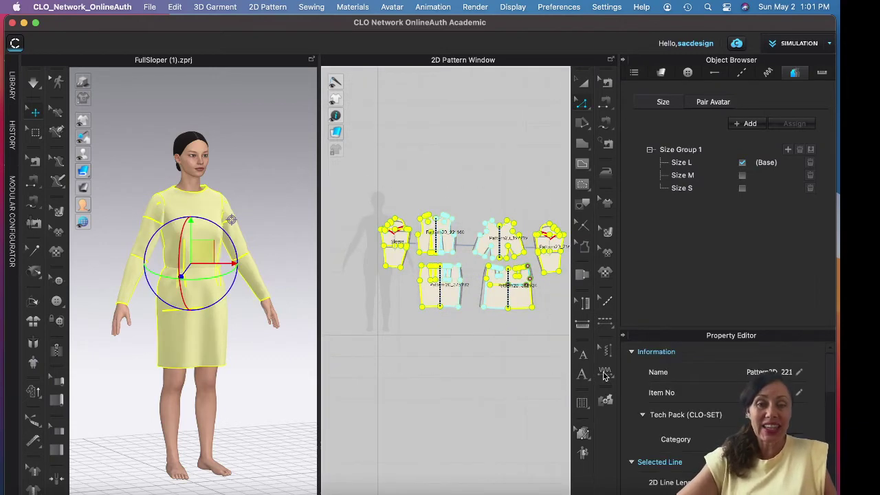
click(689, 176)
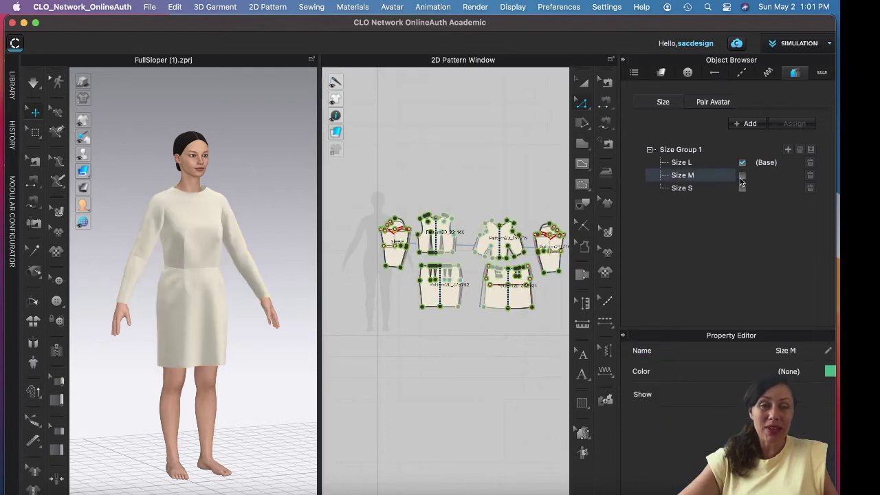
click(742, 176)
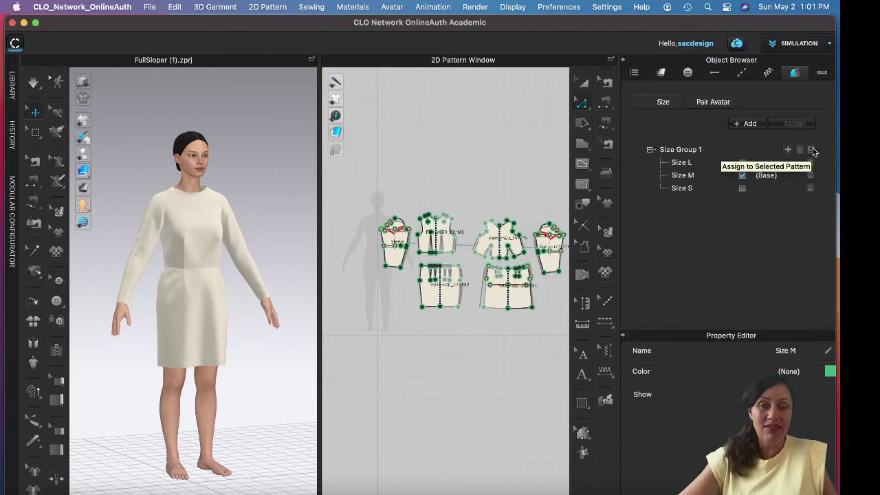
- Select every pattern piece, make Size S the base size, assign Size Group 1 to them and check the back bodice
drag(369, 190, 567, 347)
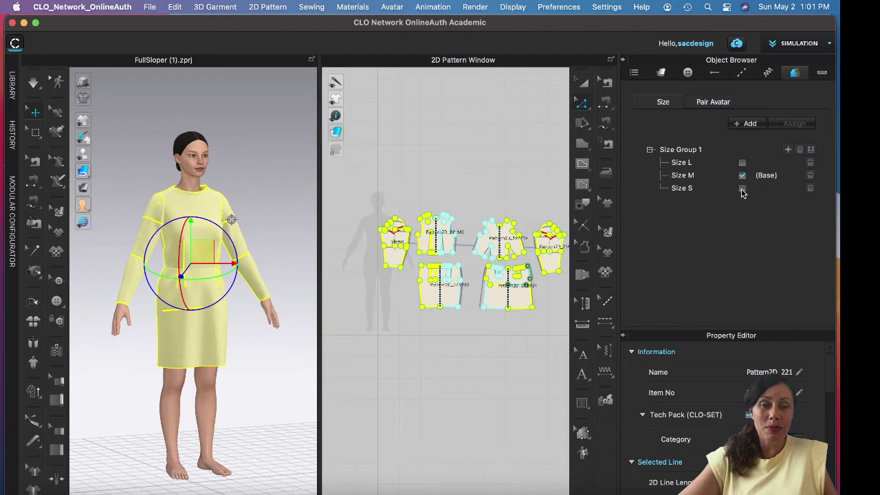
click(743, 189)
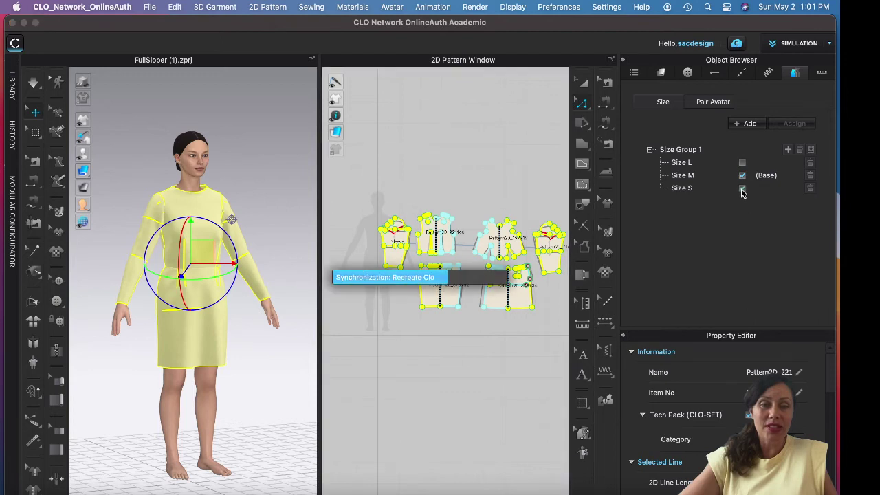
click(810, 153)
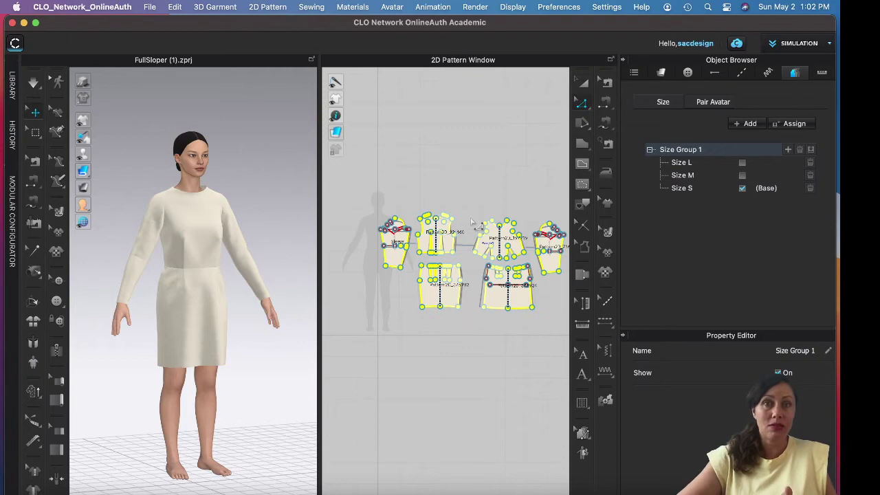
scroll(437, 242, up, 5)
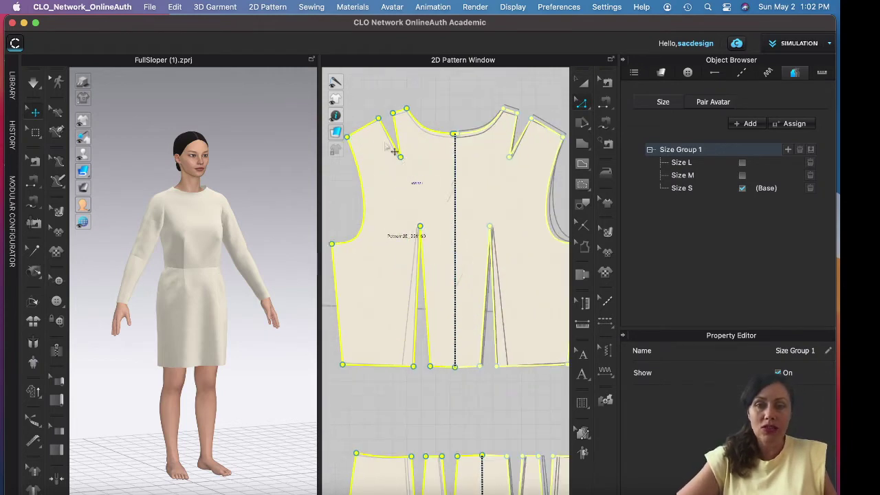
scroll(508, 206, down, 8)
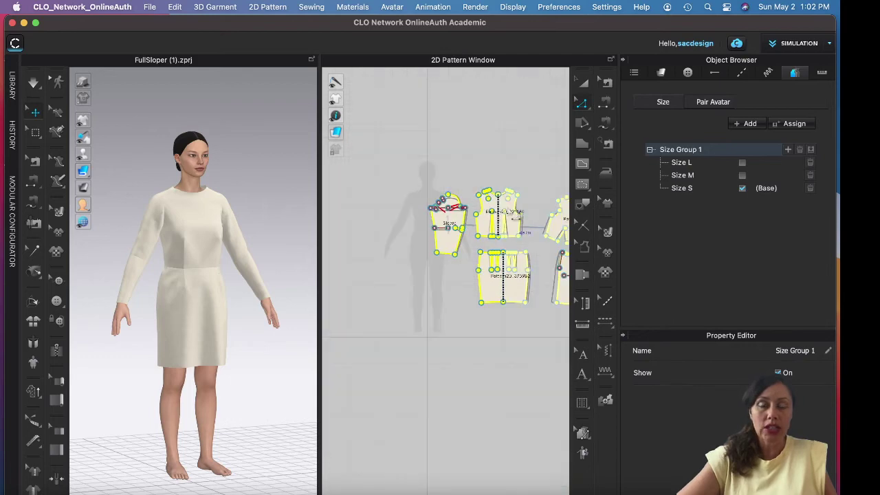
- Switch to Print Layout mode and select every pattern piece on the muslin roll
click(830, 43)
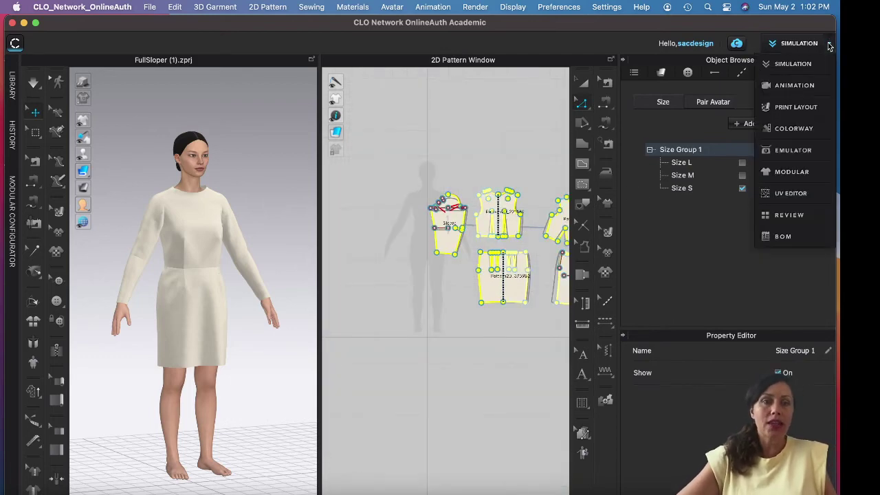
click(794, 107)
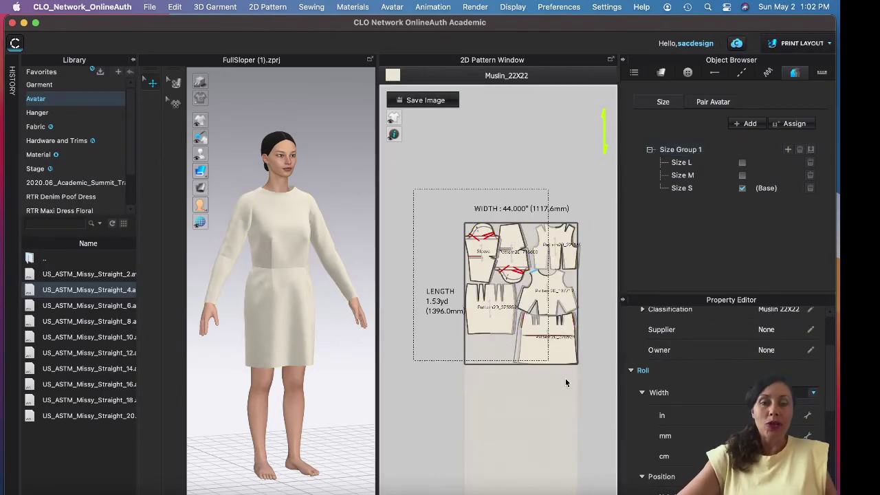
click(462, 309)
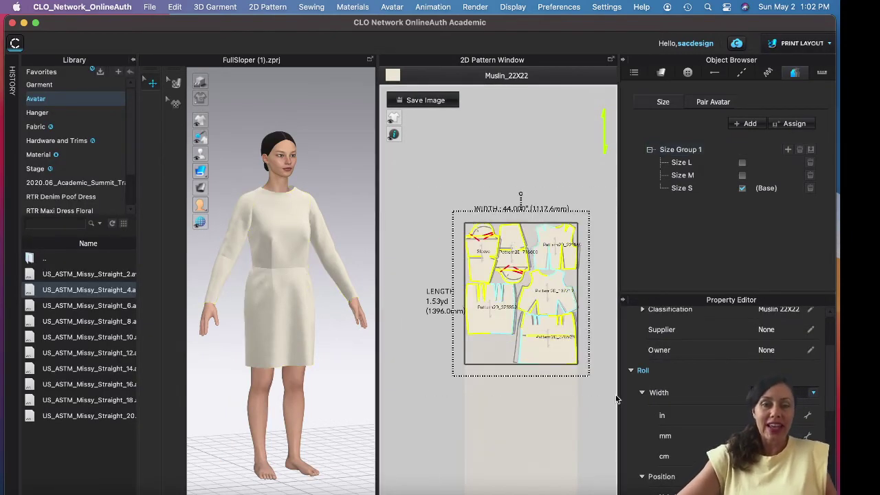
- Nest all patterns on the fabric roll with Nest All Grading Sizes on, keeping the dialog clear of the layout
right_click(474, 267)
click(498, 282)
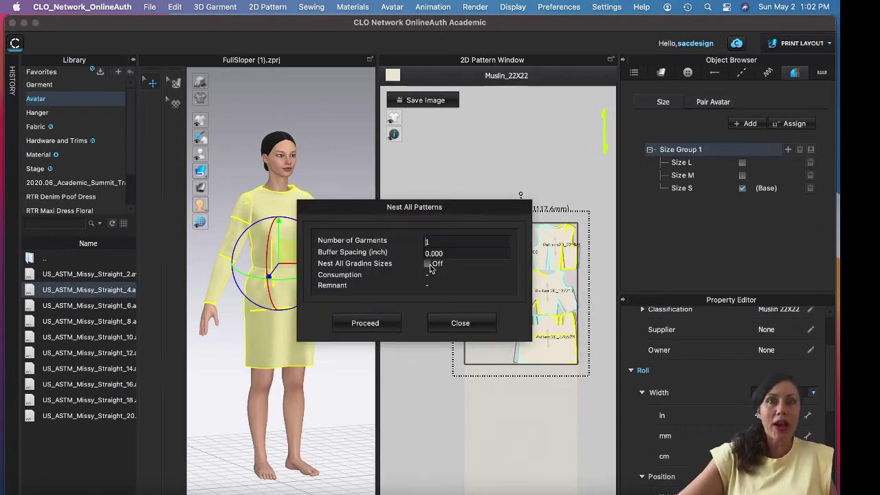
drag(425, 210, 355, 106)
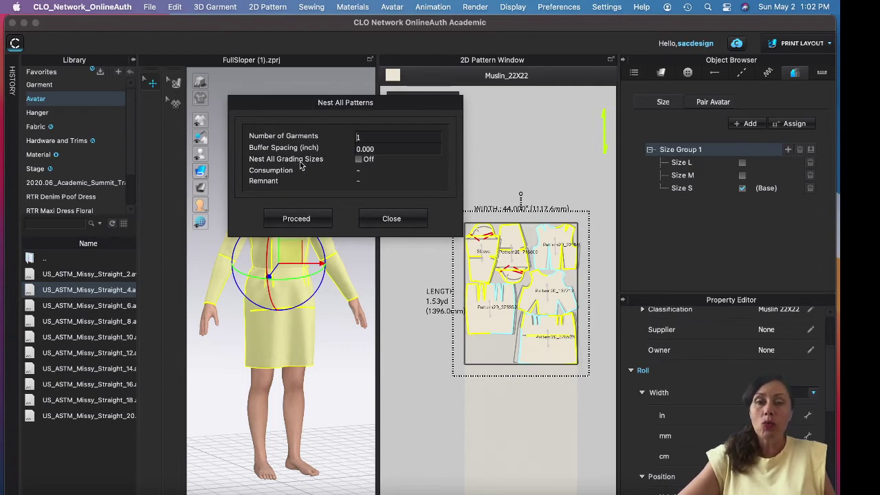
click(358, 160)
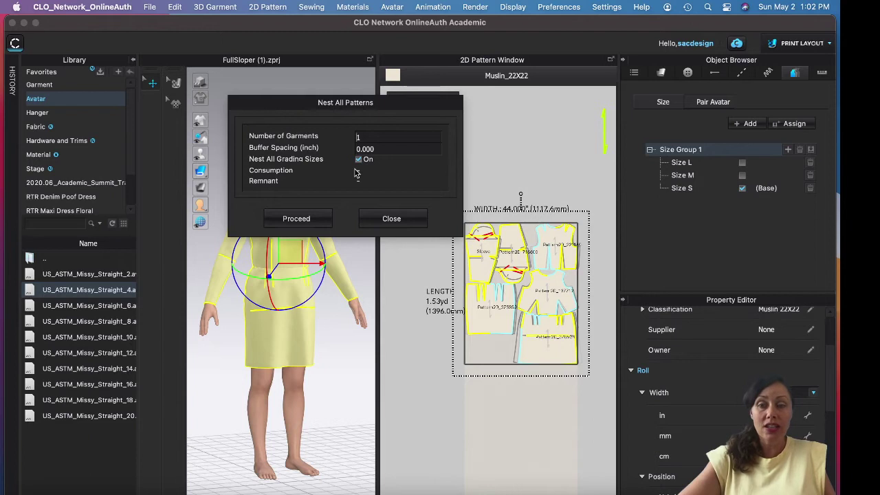
click(279, 227)
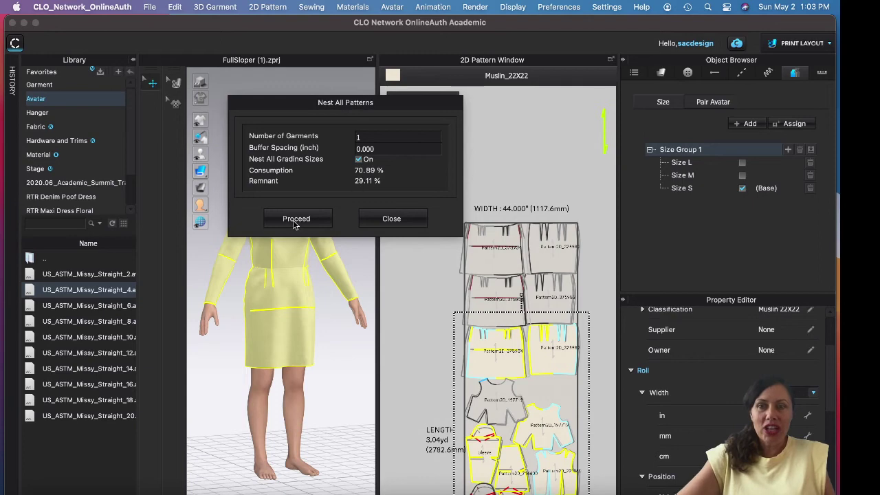
click(373, 222)
- Examine the nested layout along the whole muslin roll, then the graded outlines of the skirt pieces up close
right_drag(530, 375, 524, 145)
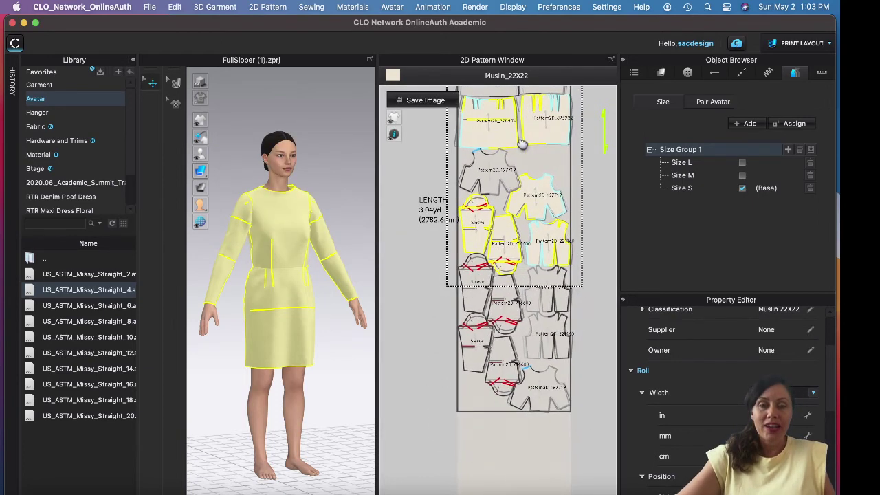
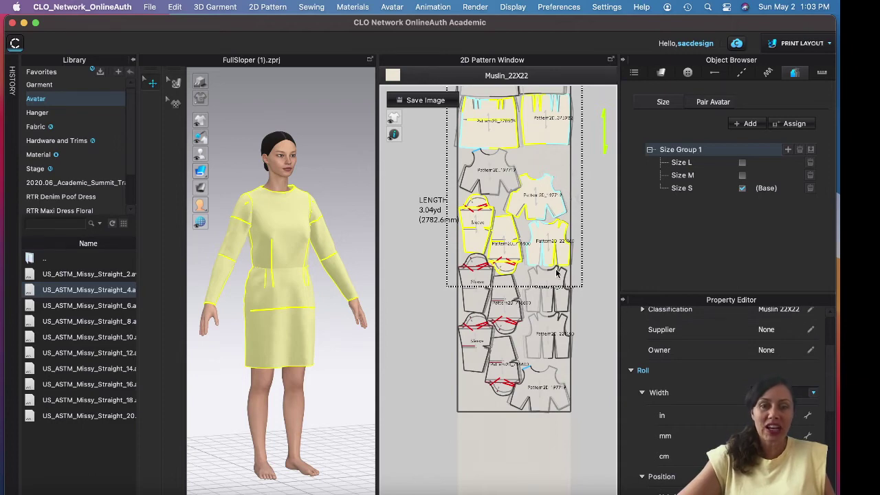
right_drag(562, 275, 513, 308)
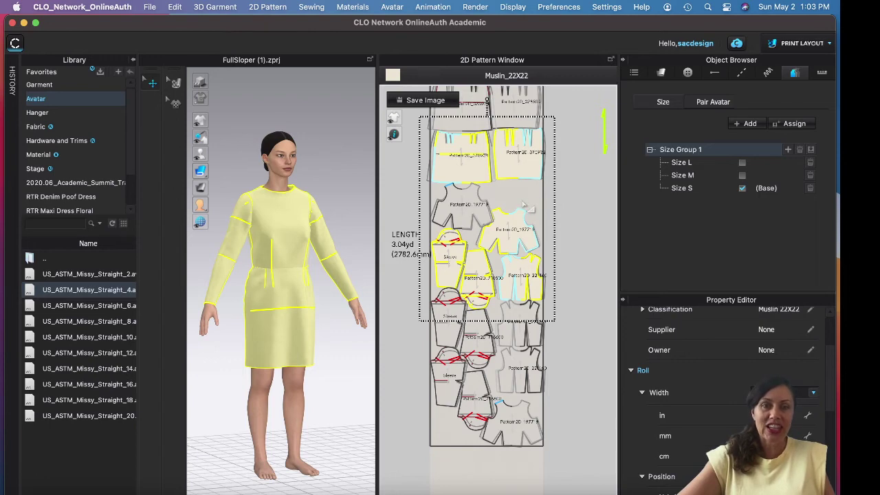
right_drag(508, 290, 520, 355)
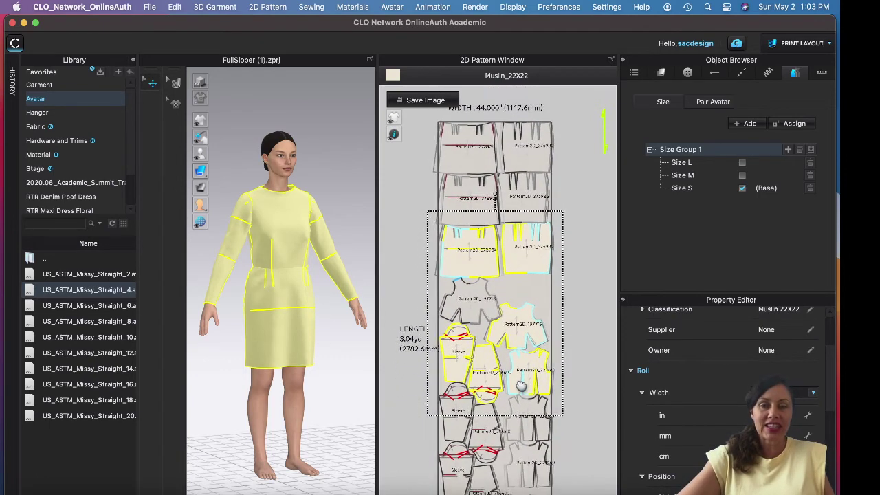
scroll(529, 219, up, 5)
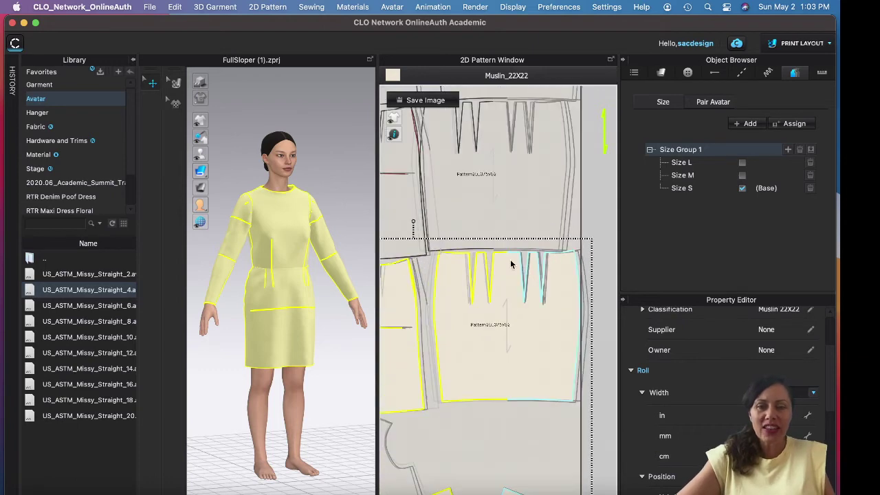
right_drag(530, 232, 568, 257)
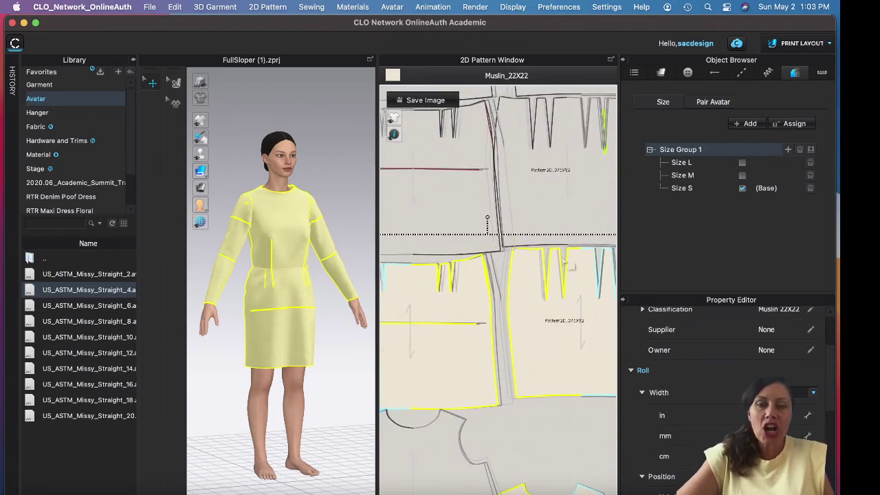
right_drag(509, 261, 542, 299)
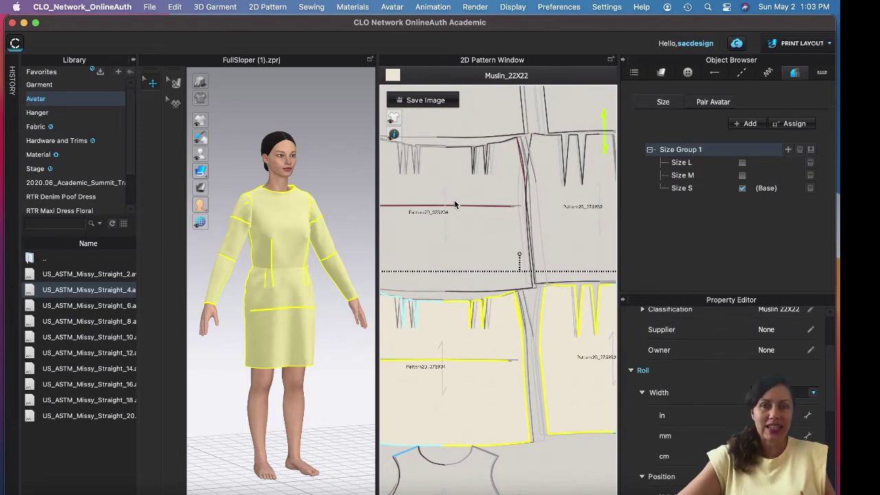
- Hide the graded size outlines and check the nested base-size pieces along the muslin roll
mouse_move(394, 120)
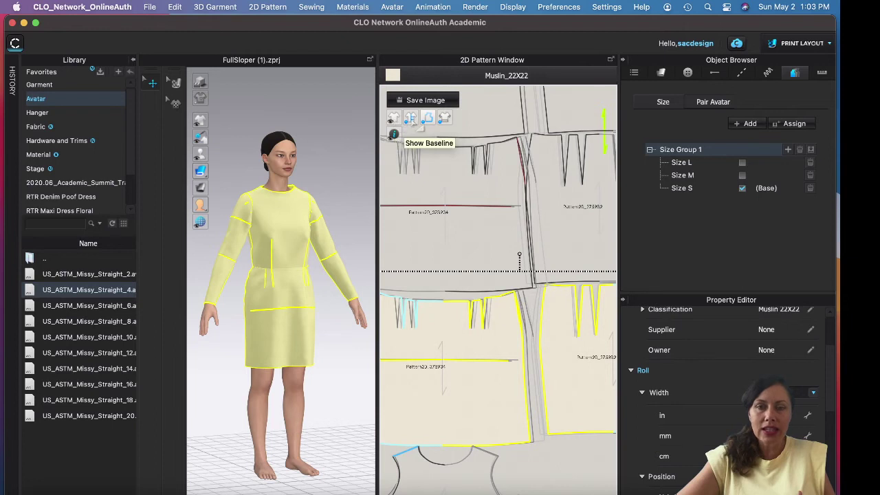
click(445, 119)
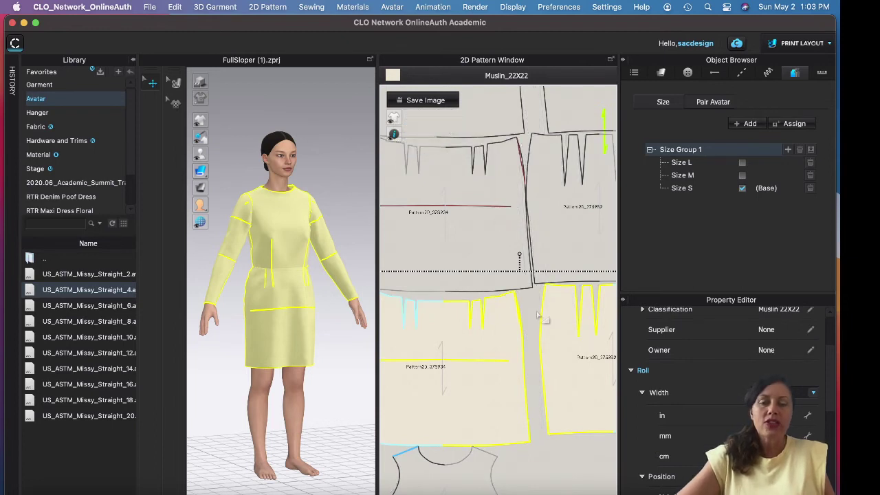
middle_drag(539, 315, 487, 314)
scroll(485, 316, down, 3)
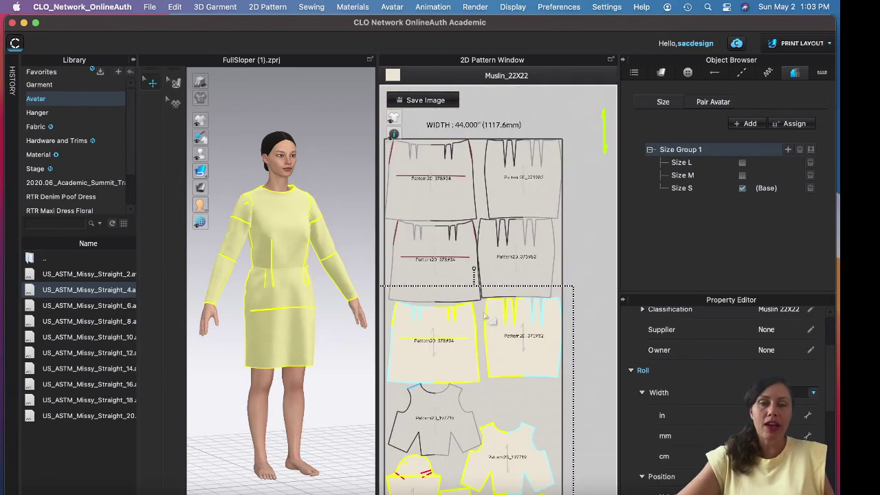
scroll(485, 315, down, 2)
middle_drag(494, 349, 519, 236)
scroll(487, 310, up, 5)
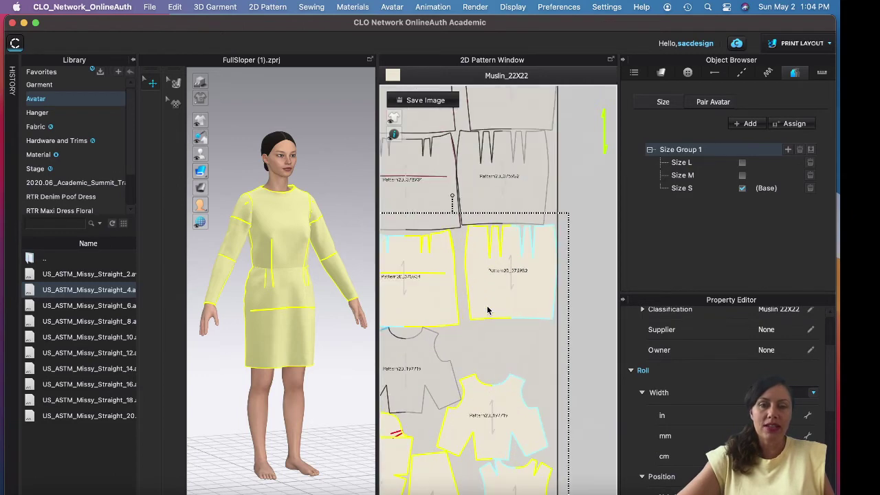
scroll(487, 310, down, 5)
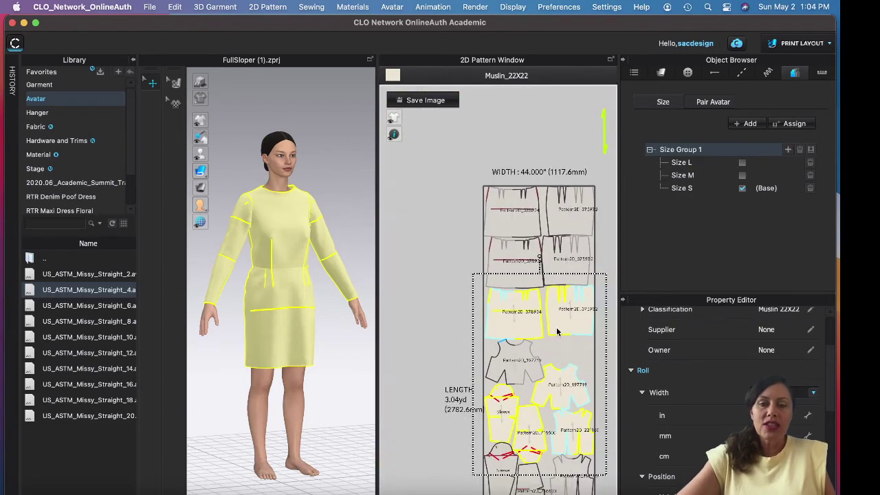
middle_drag(559, 336, 541, 255)
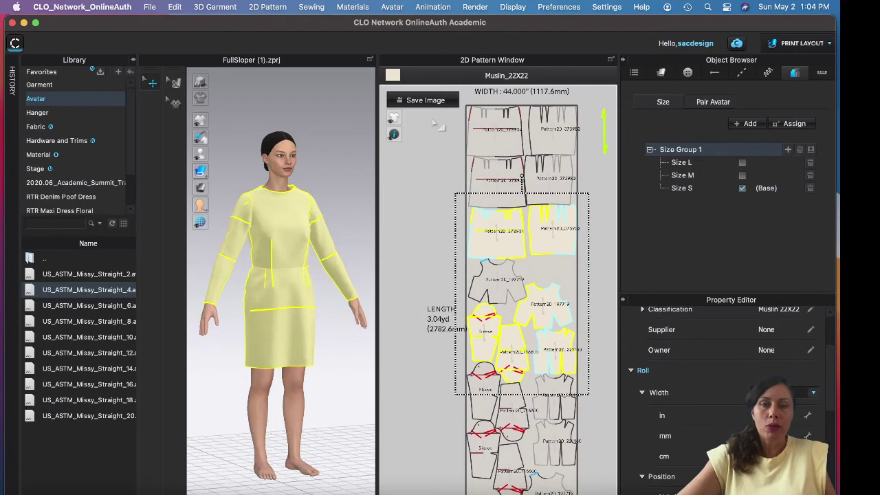
- Open the 2D snapshot settings for the layout, set the unit to Inches and review the available size presets
click(433, 103)
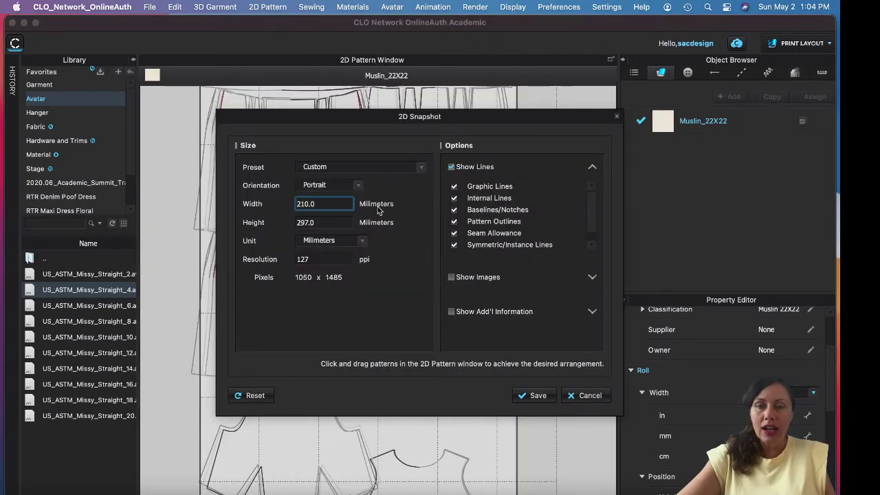
click(363, 242)
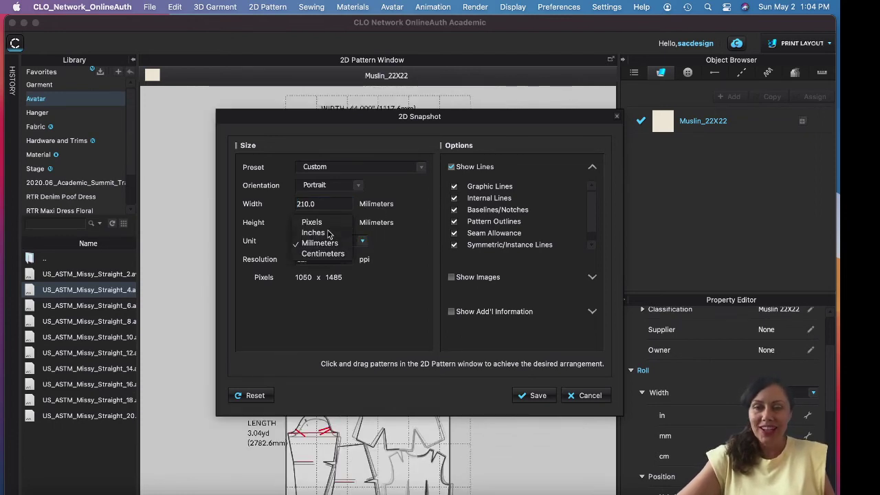
click(330, 234)
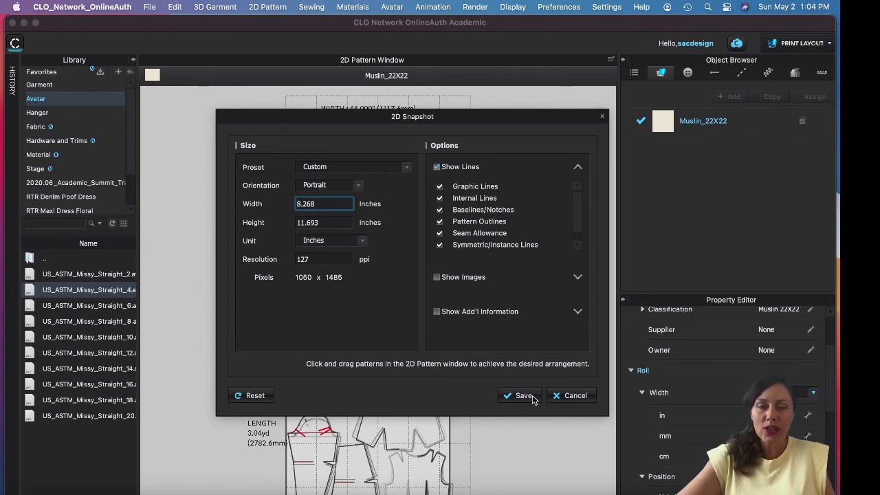
click(405, 168)
click(406, 168)
click(406, 168)
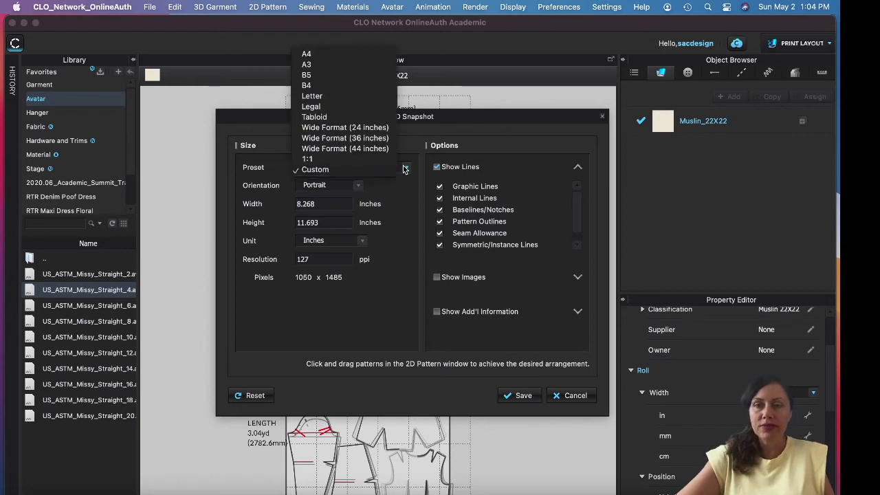
click(406, 169)
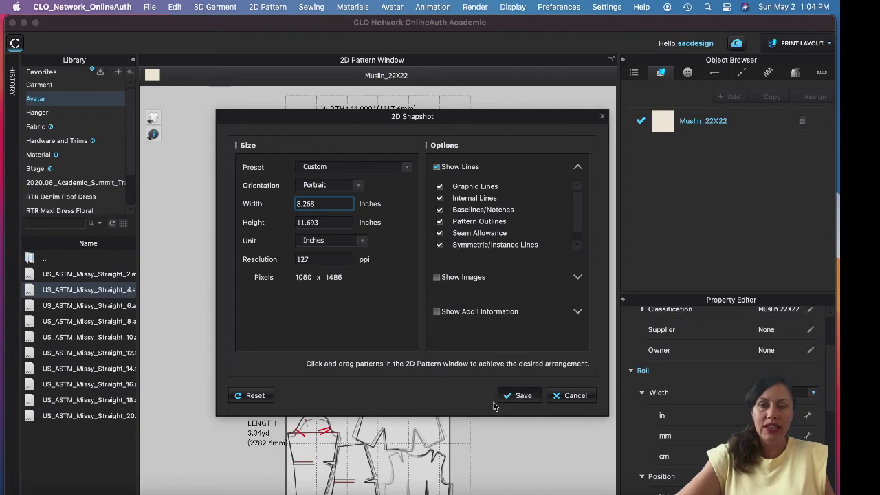
- Bring up the file dialog for saving the snapshot as a PNG image, then cancel both it and the snapshot
key(Escape)
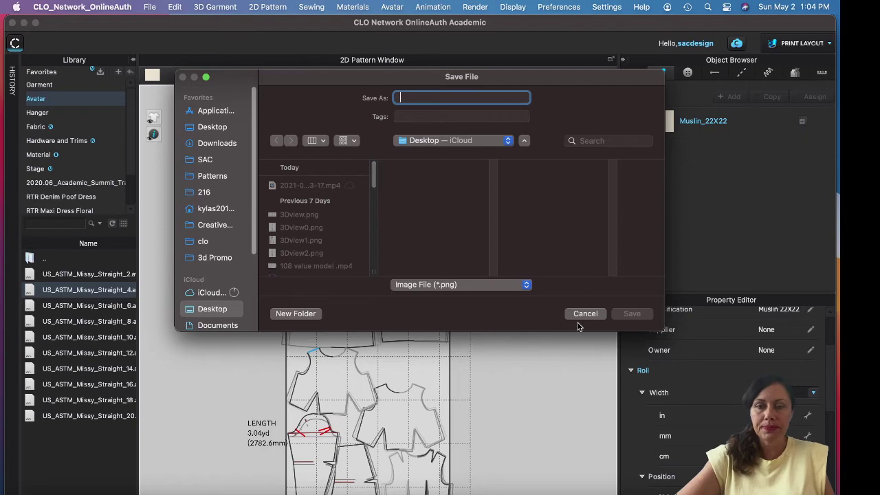
click(578, 317)
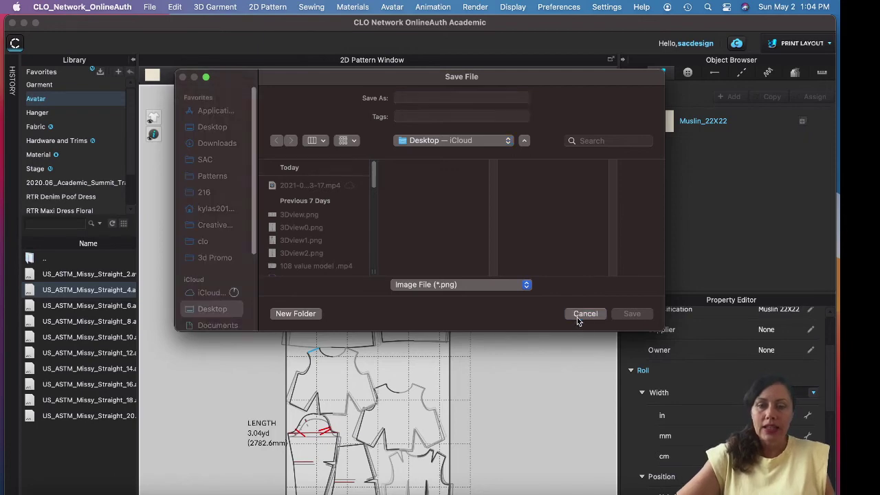
click(579, 396)
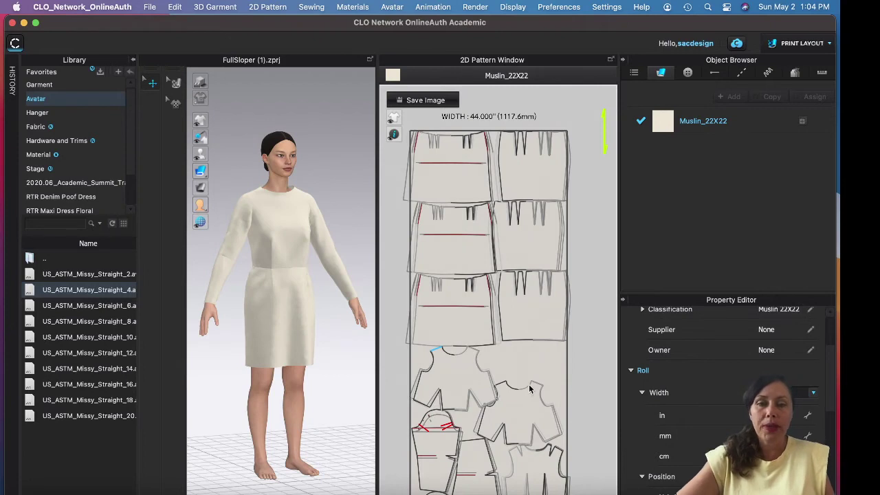
- Select every pattern piece on the muslin roll and reset them to the default arrangement
scroll(530, 389, down, 2)
right_drag(560, 364, 554, 318)
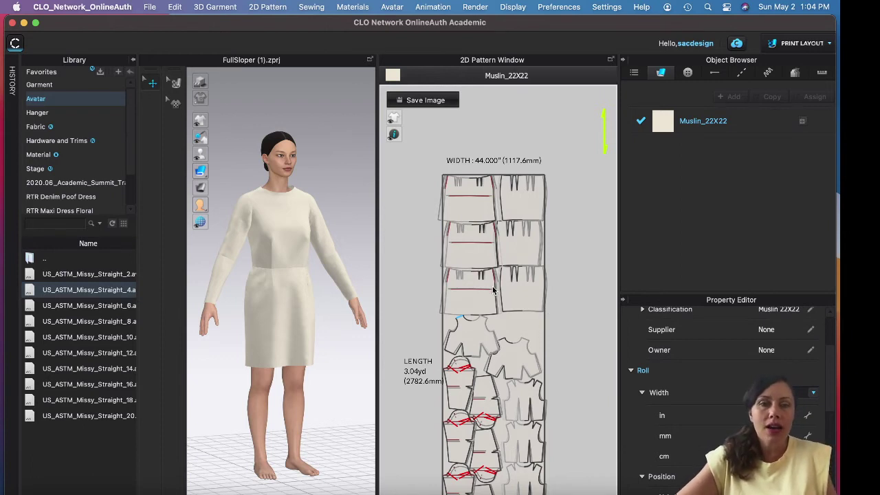
right_drag(524, 305, 530, 248)
scroll(528, 250, down, 3)
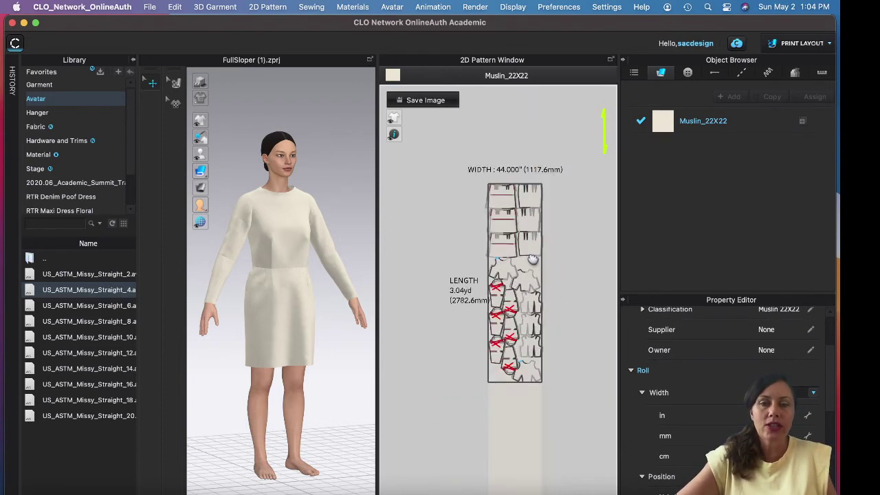
key(super+a)
right_click(512, 302)
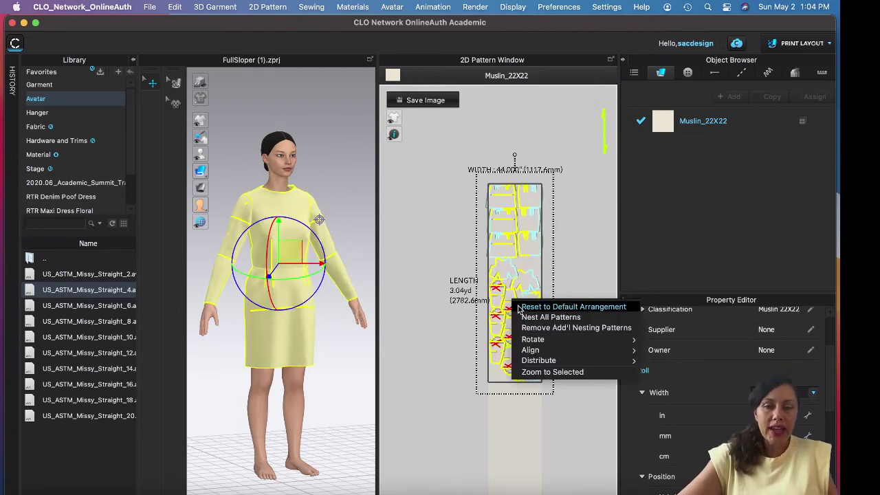
click(523, 307)
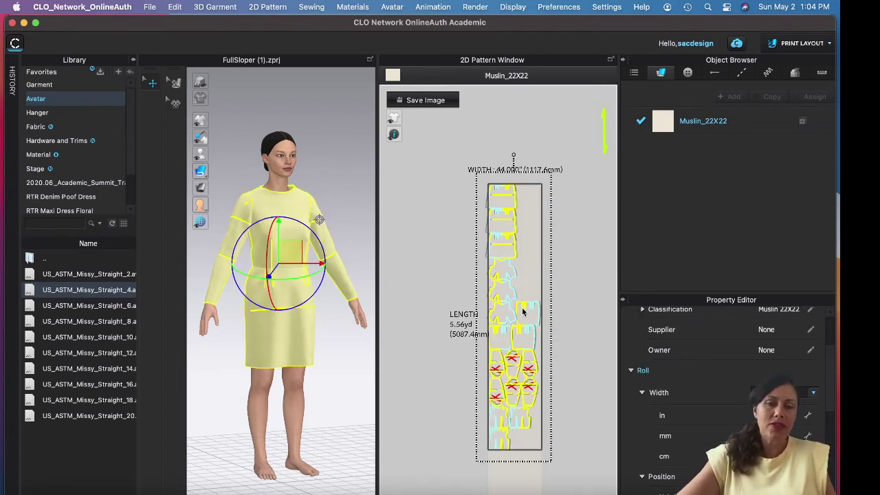
- Nest all patterns for 1 garment with a buffer spacing of 1 inch and Nest All Grading Sizes off
right_click(522, 311)
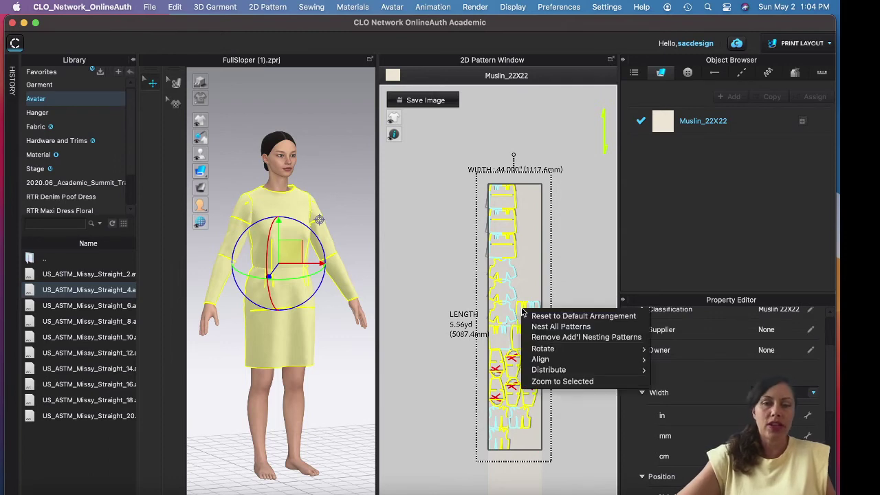
click(543, 326)
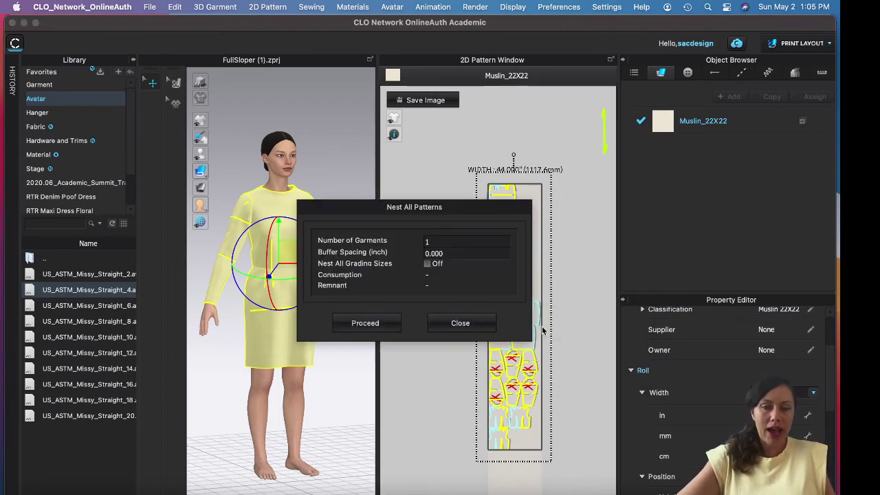
click(452, 252)
drag(424, 252, 462, 253)
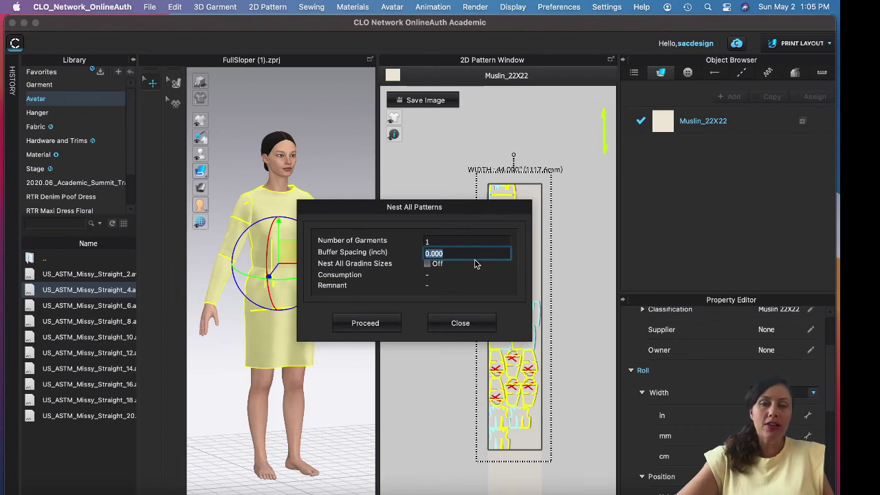
text(1)
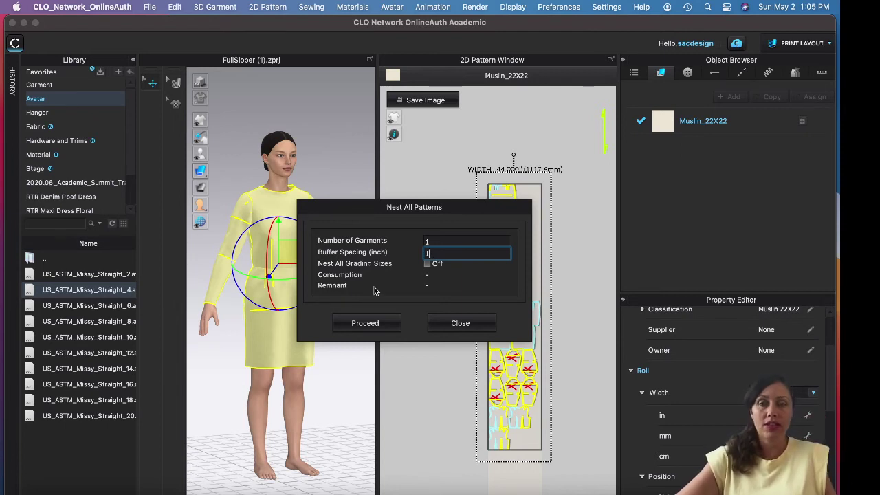
click(376, 323)
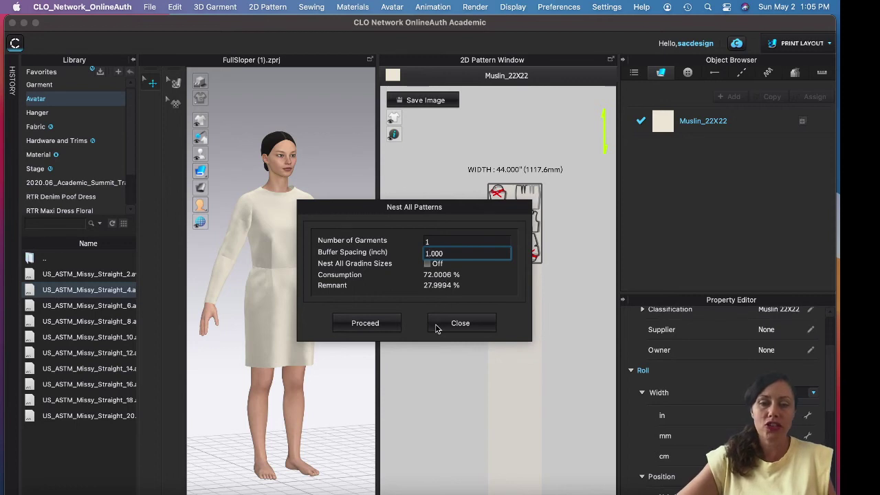
click(461, 326)
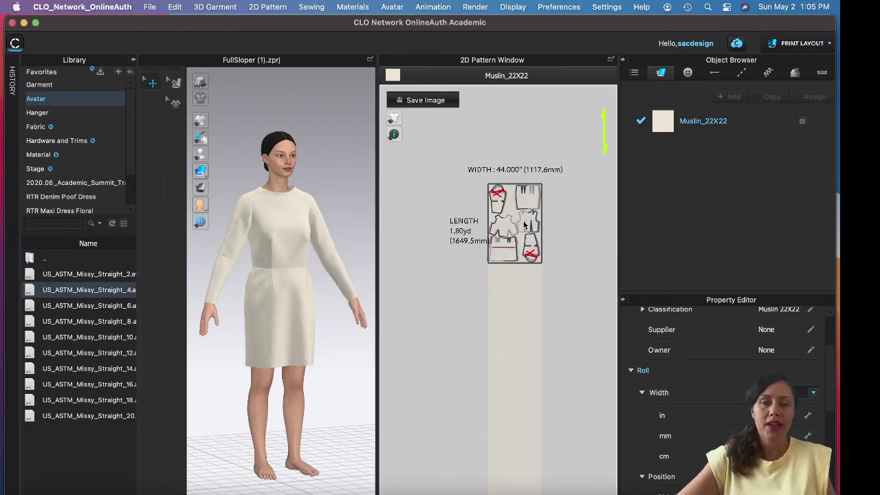
- Examine the spacing between the nested pieces and the graded outlines of the bodice and skirt up close
scroll(524, 224, up, 6)
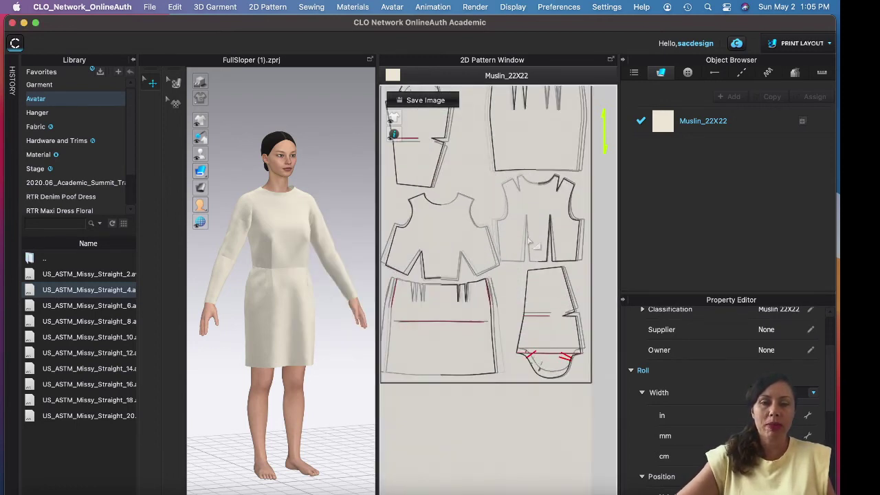
middle_drag(530, 242, 550, 279)
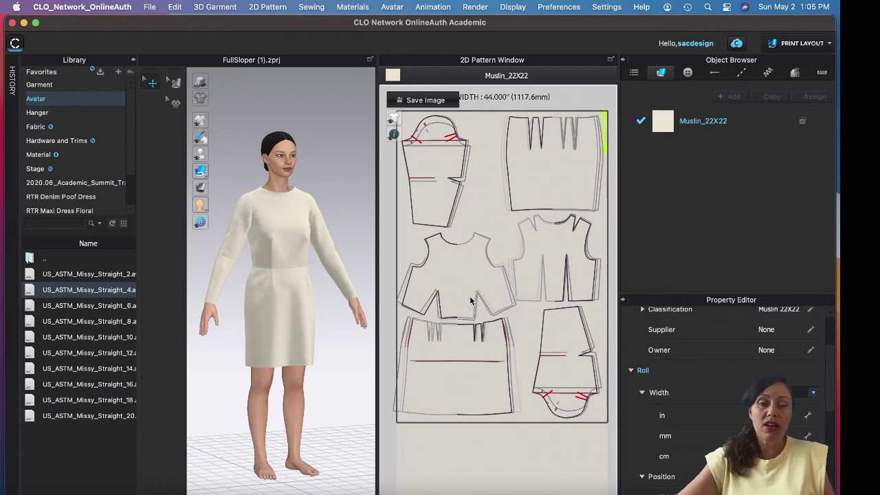
scroll(471, 300, up, 5)
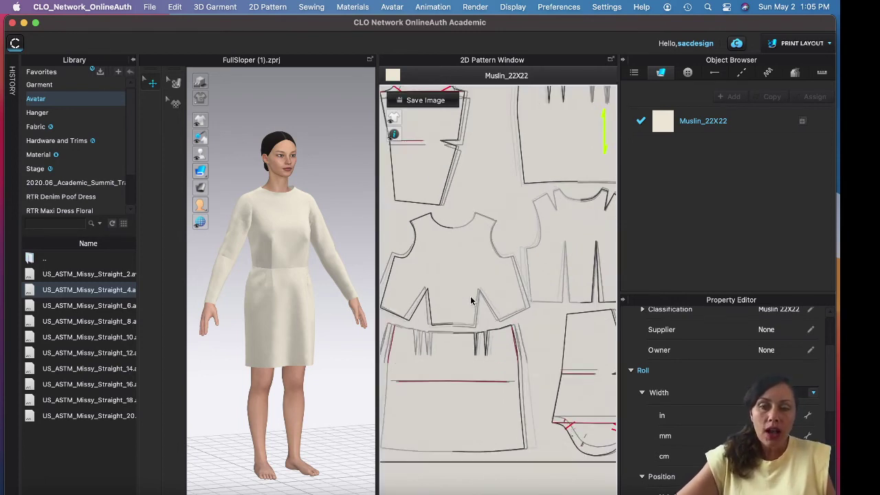
scroll(493, 318, up, 3)
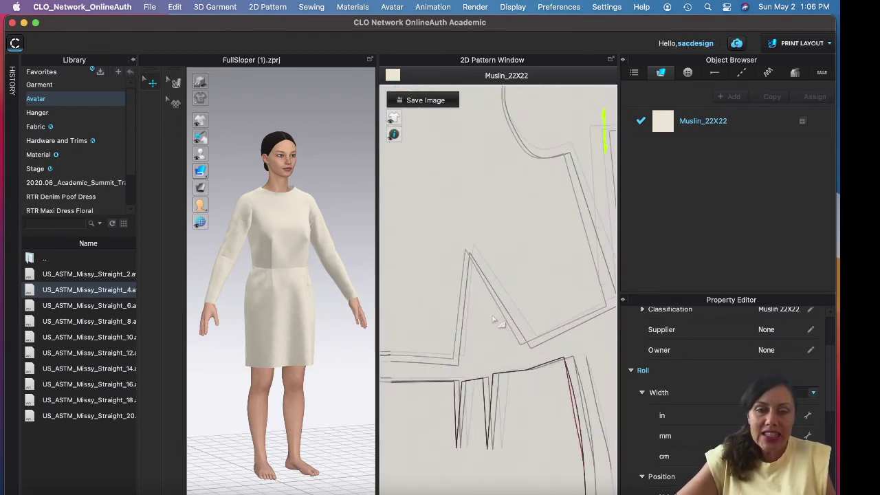
scroll(493, 318, down, 8)
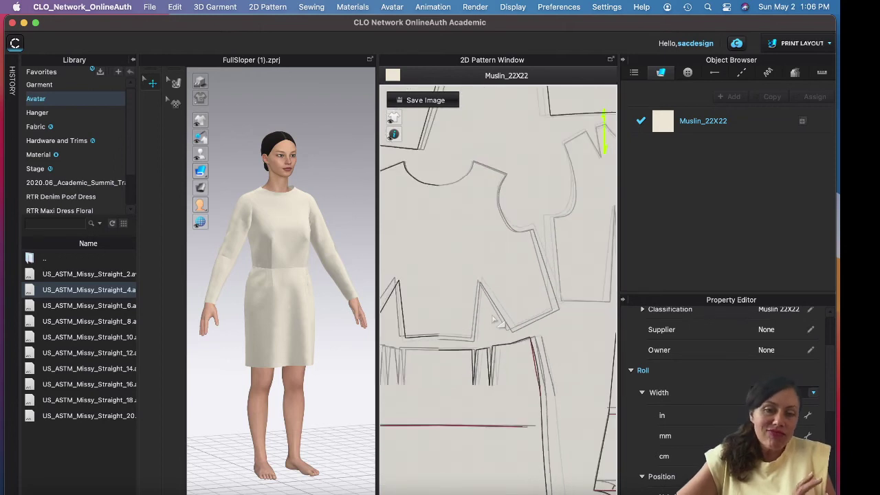
scroll(493, 318, down, 2)
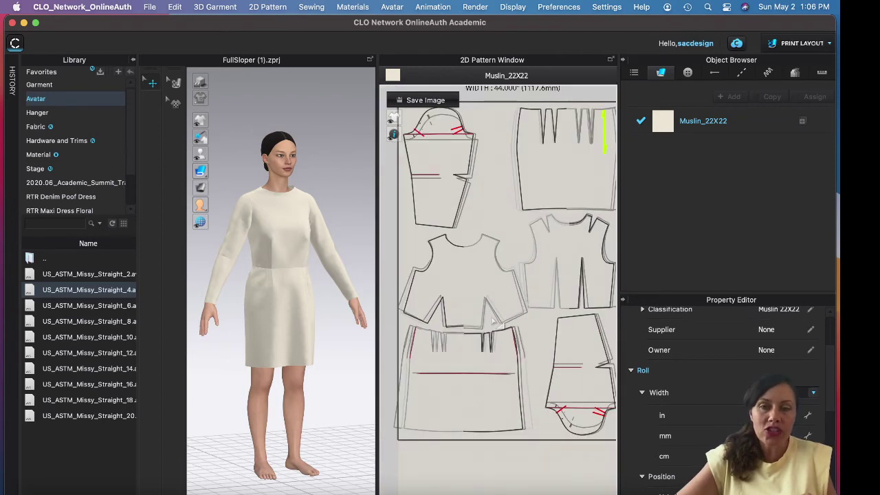
scroll(494, 318, down, 2)
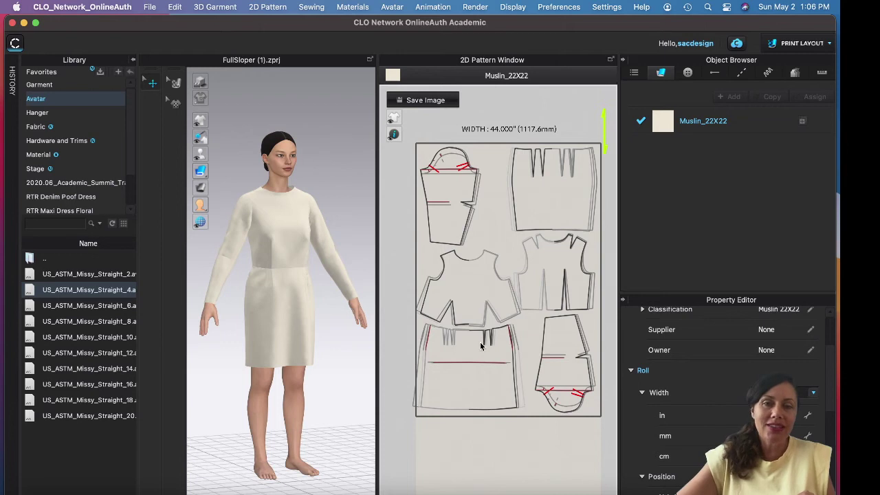
scroll(464, 260, up, 1)
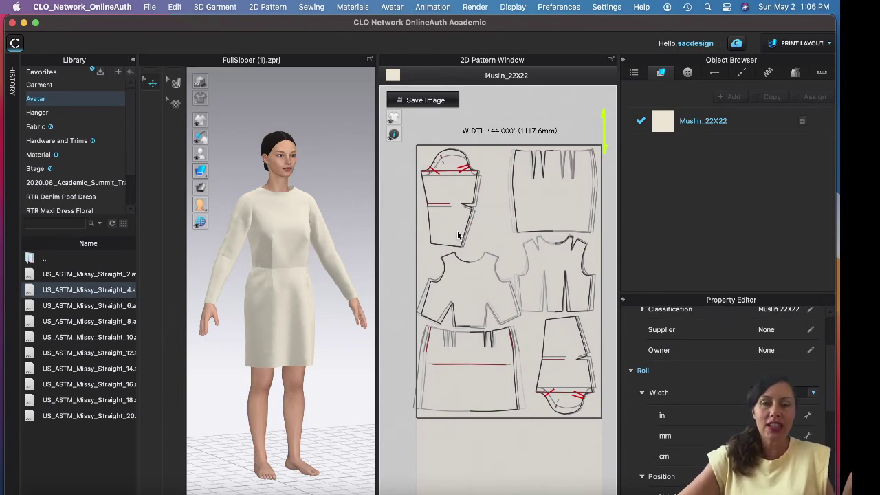
- Show the pattern names on the nested pieces
mouse_move(394, 134)
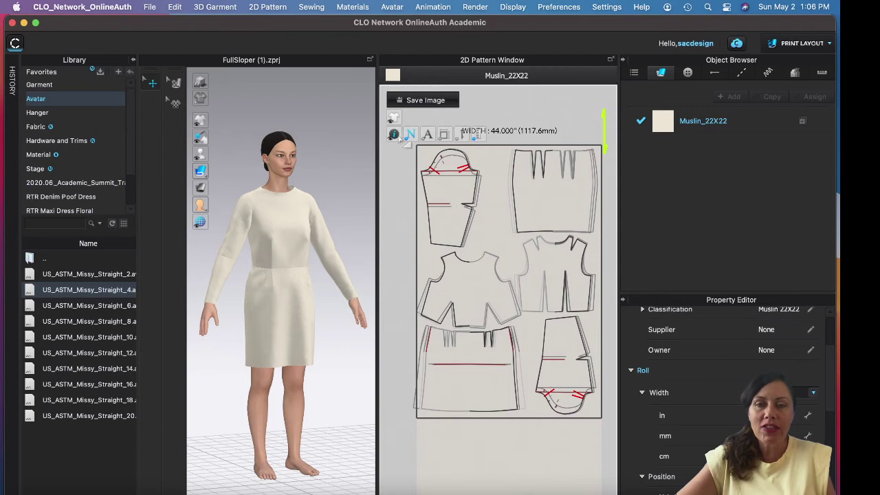
click(411, 134)
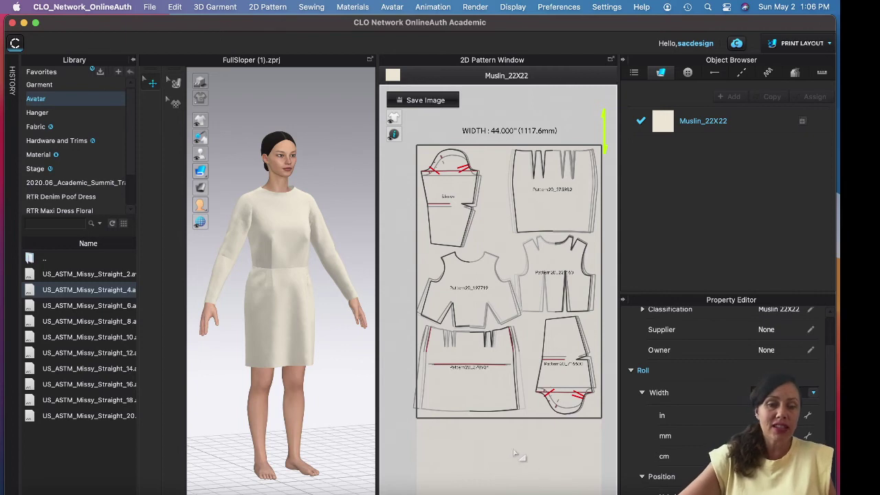
- Export the nested patterns as an Adobe PDF named "retAiil sloper nest" in the Desktop folder
click(149, 8)
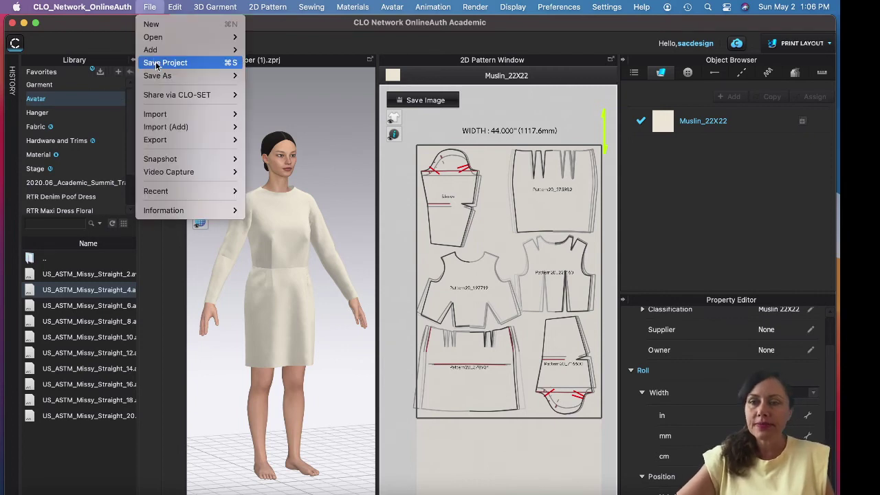
mouse_move(177, 148)
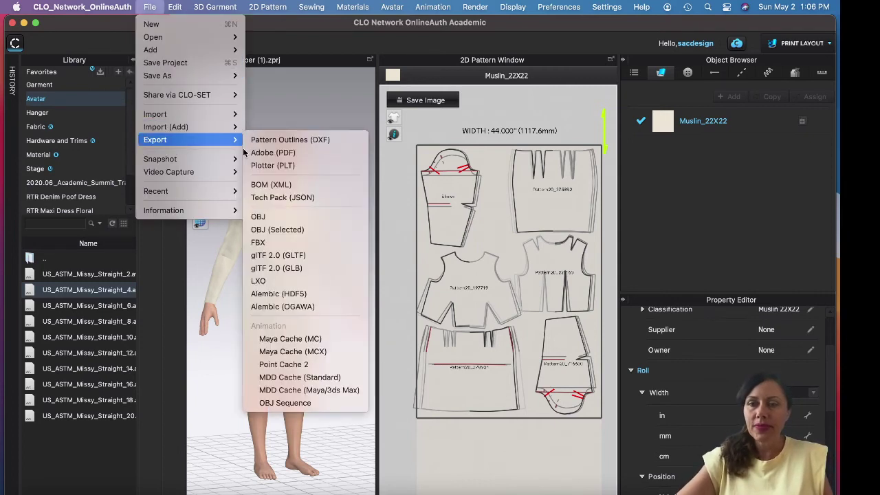
click(311, 152)
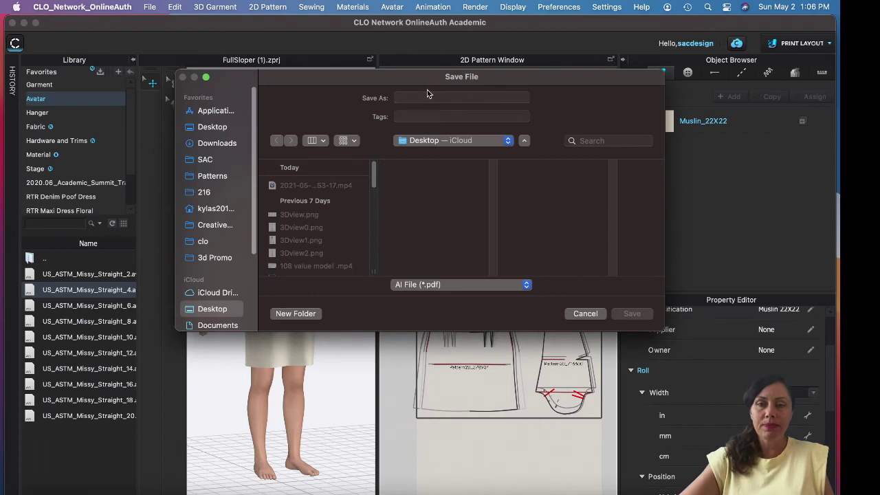
click(432, 97)
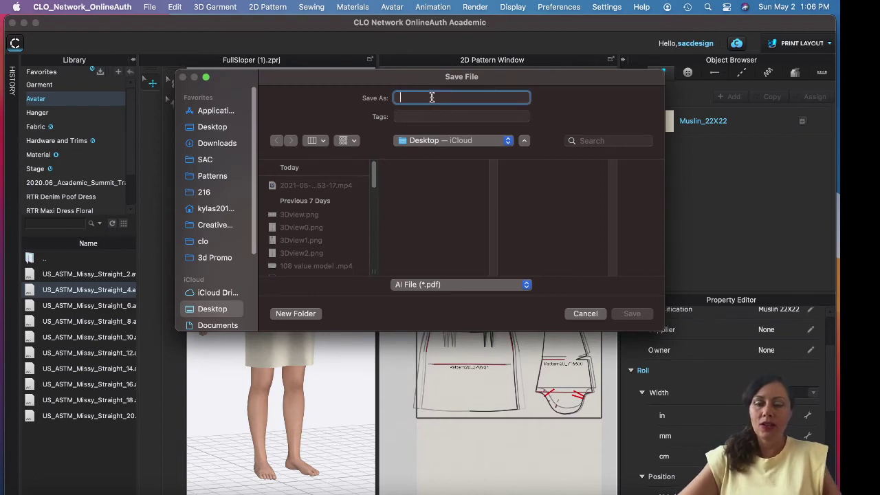
text(retAiil sloper nest)
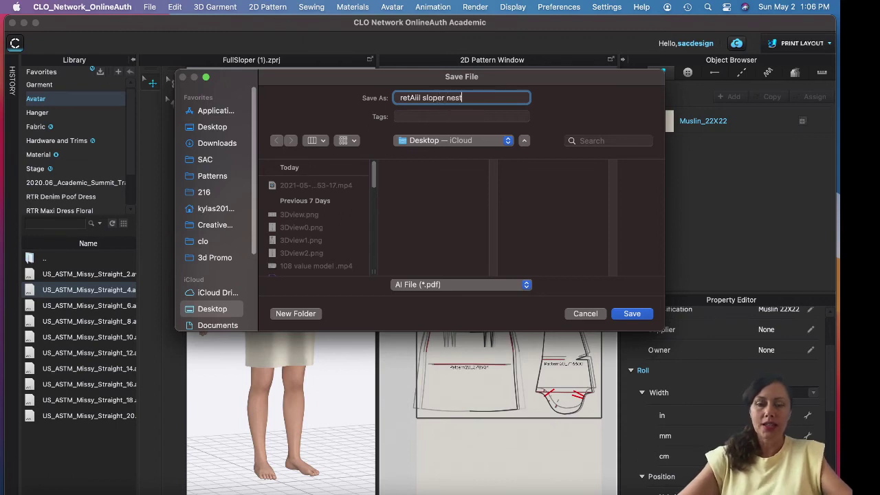
click(213, 127)
click(642, 317)
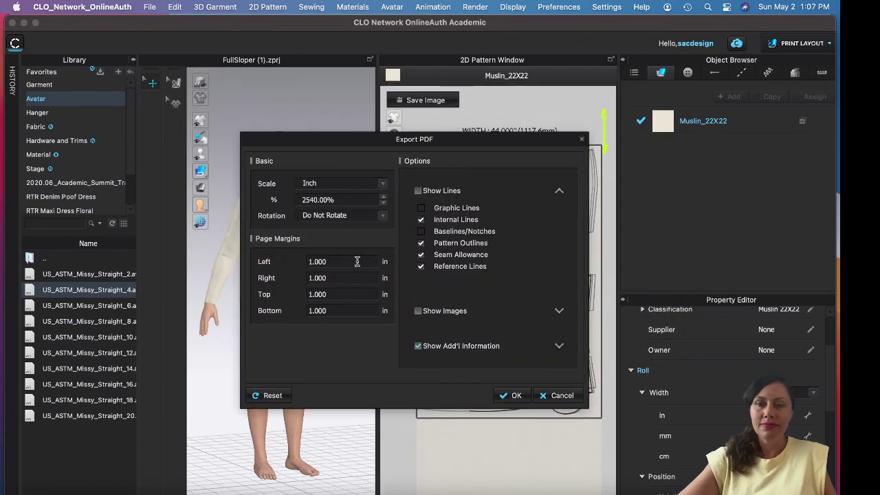
- Set the PDF export scale to 100%, include all line types and images, and run the export
click(341, 200)
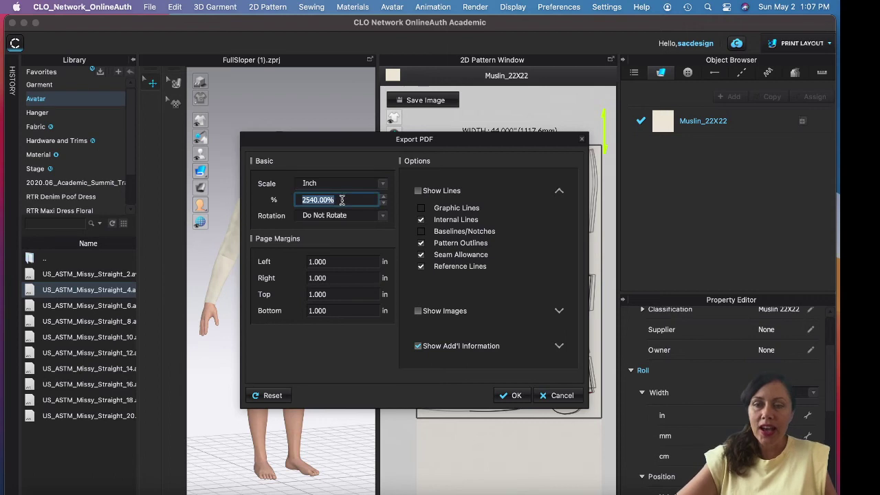
text(1)
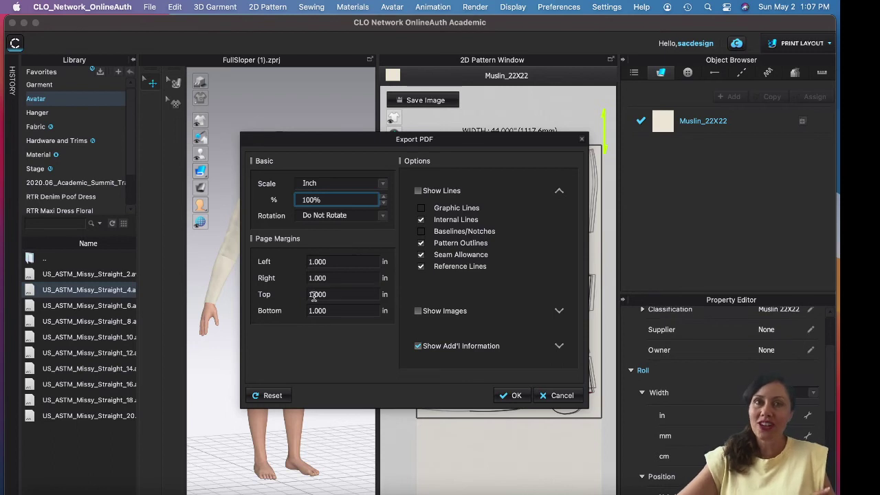
click(420, 219)
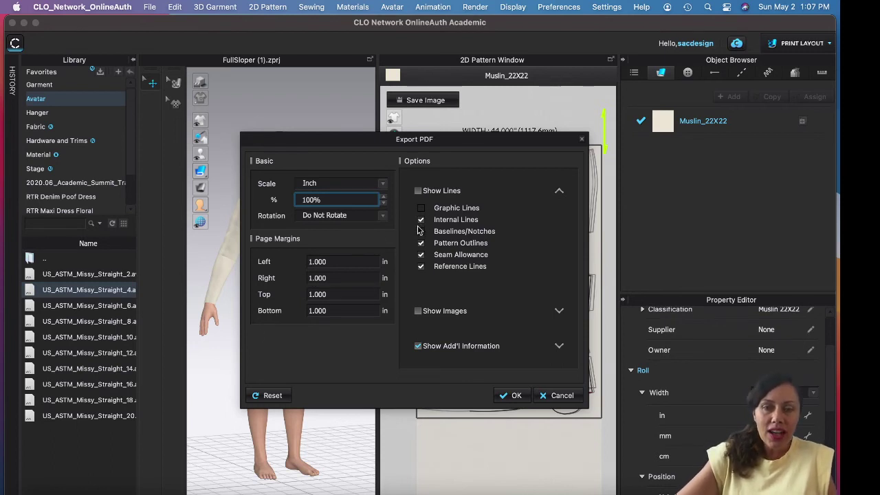
click(419, 191)
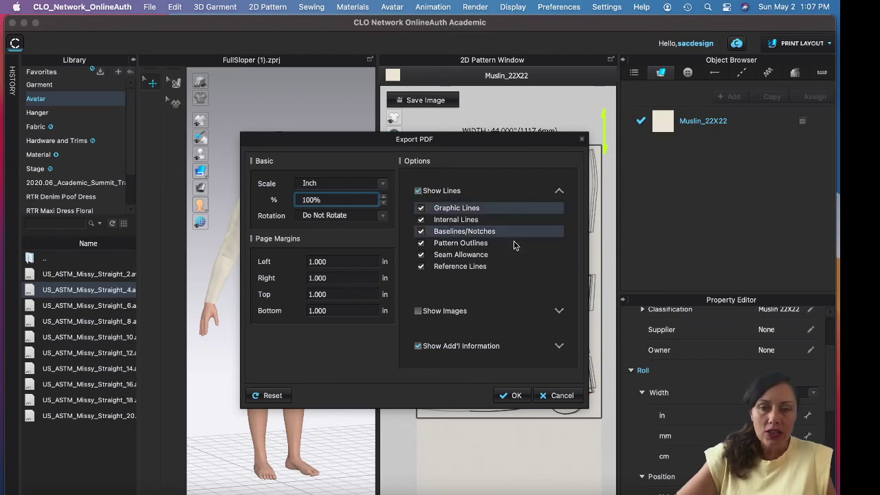
click(433, 313)
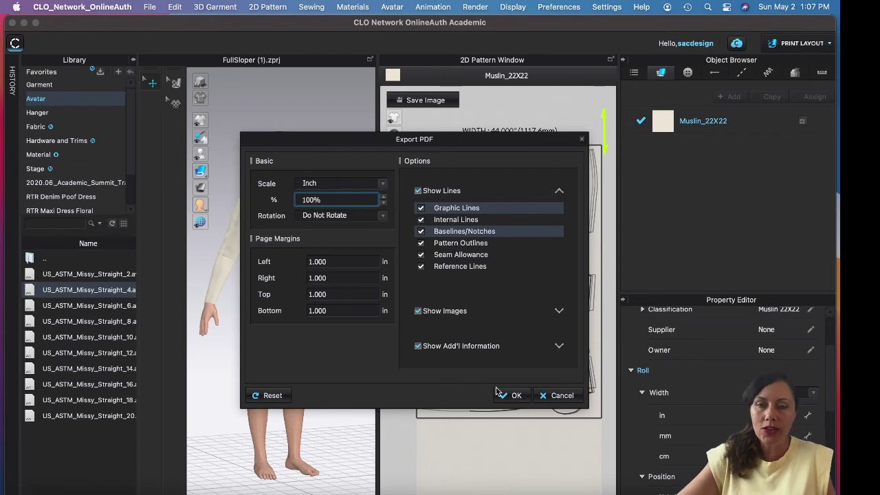
click(509, 395)
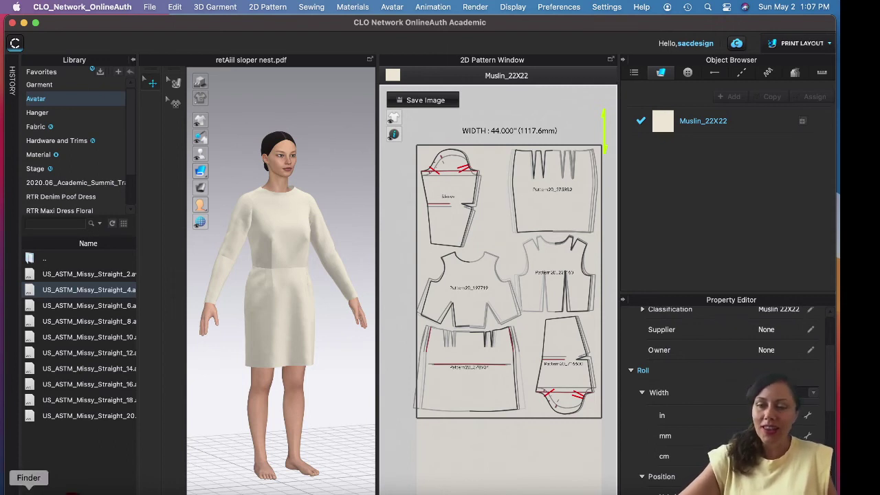
- Switch to Finder and open retAiil sloper nest.pdf from the Desktop folder to view the exported pieces
click(29, 490)
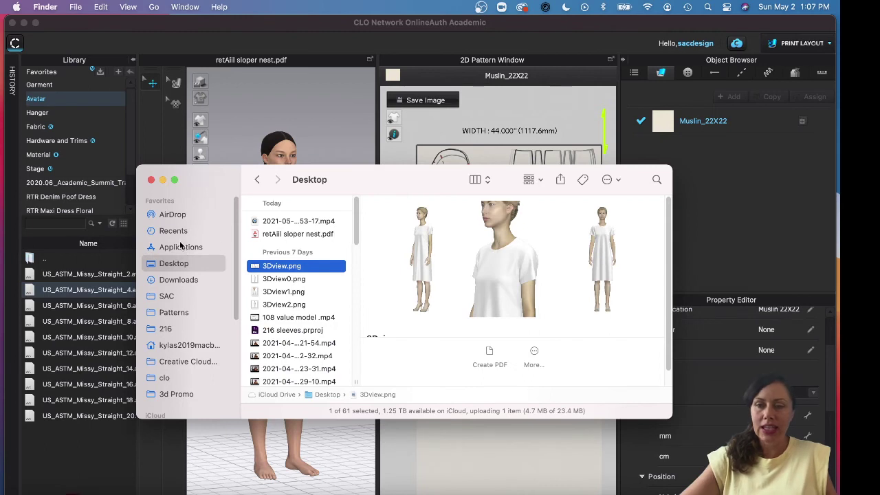
click(302, 234)
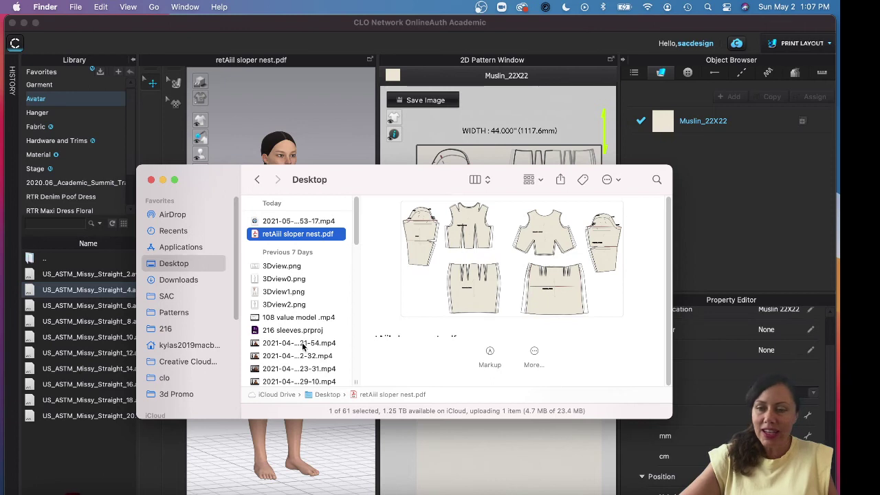
double_click(293, 236)
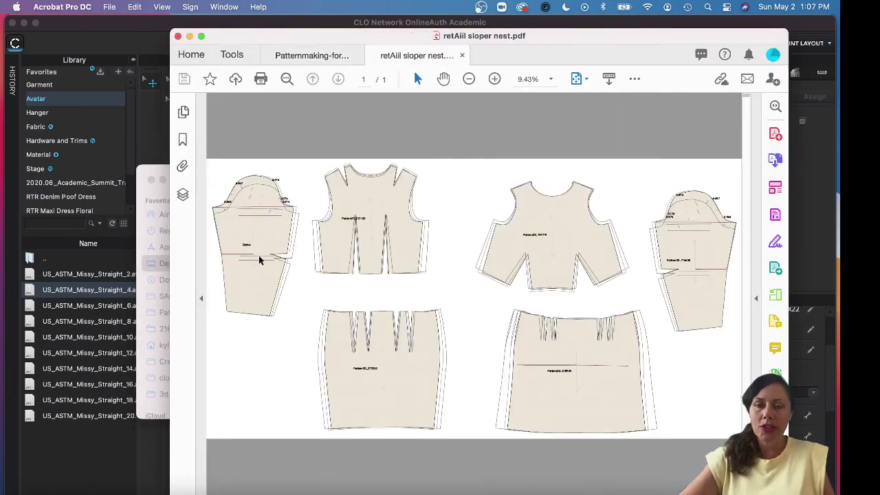
- Open retAiil sloper nest.pdf from Finder in Adobe Illustrator and dismiss the Missing Fonts notice
click(31, 487)
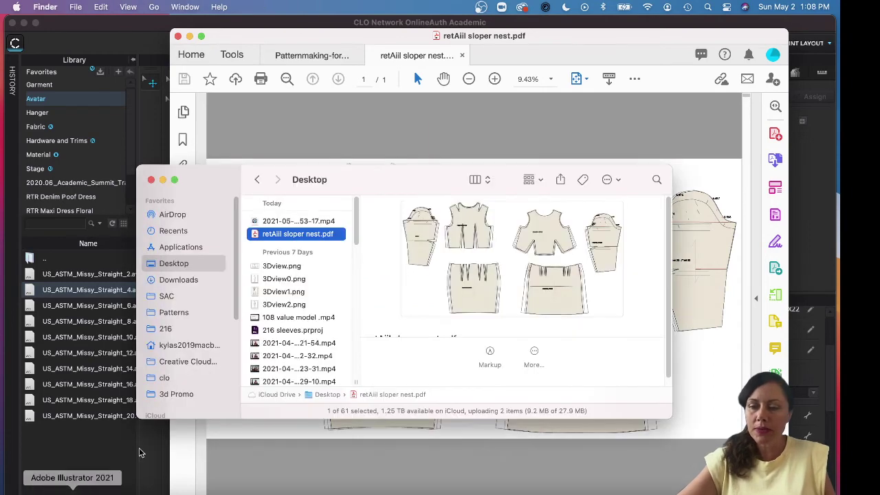
drag(278, 239, 72, 490)
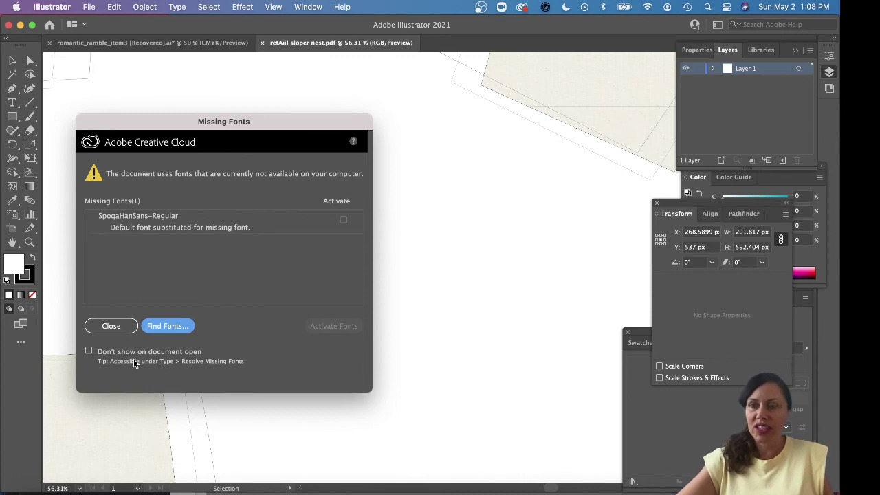
click(120, 328)
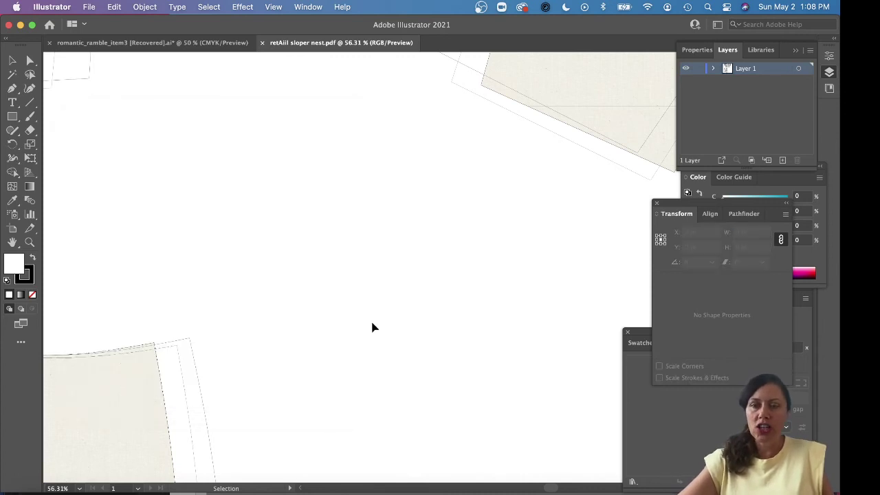
- Remove the muslin fill from the Sleeve pattern piece
scroll(372, 327, up, 10)
alt+scroll(372, 327, down, 10)
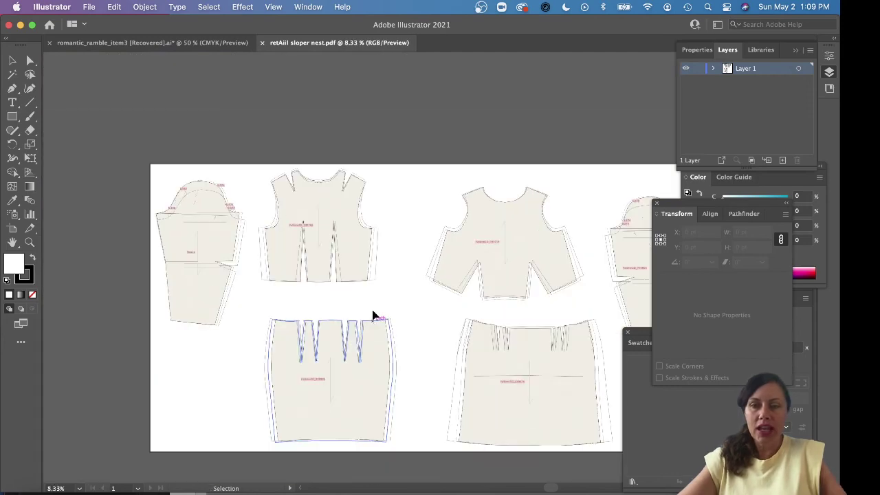
key(z)
drag(190, 180, 418, 267)
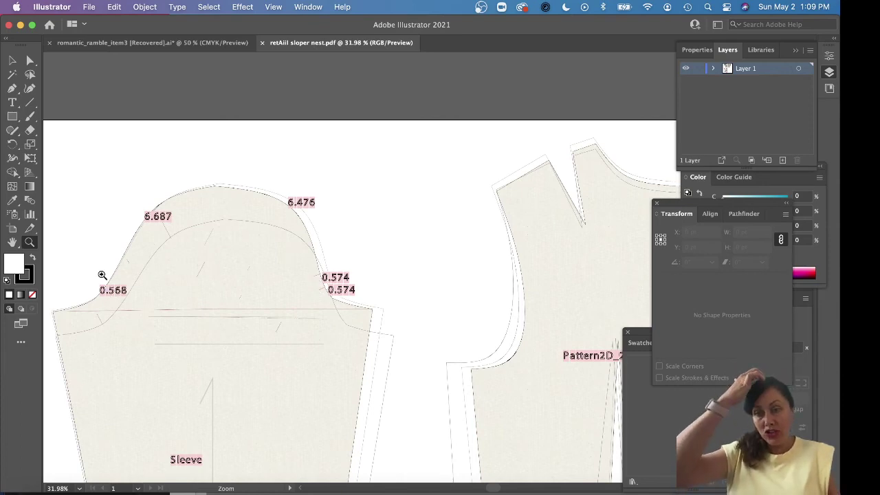
drag(379, 324, 399, 226)
mouse_move(436, 334)
mouse_down()
mouse_move(443, 294)
mouse_move(437, 336)
mouse_up()
key(a)
click(311, 329)
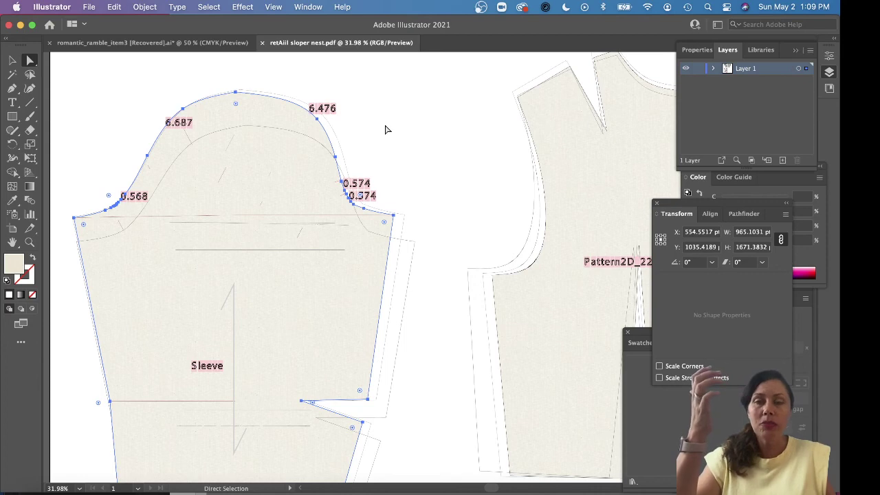
click(32, 294)
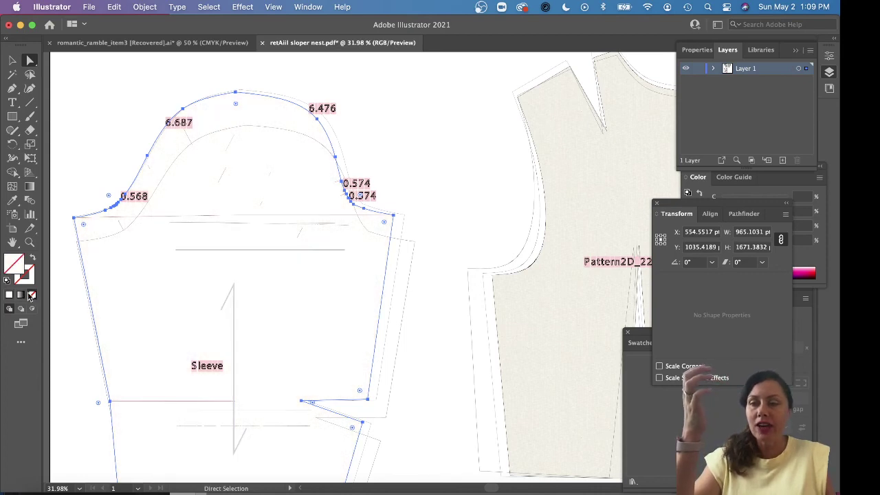
- Apply a bright red stroke to the sleeve shape
double_click(27, 279)
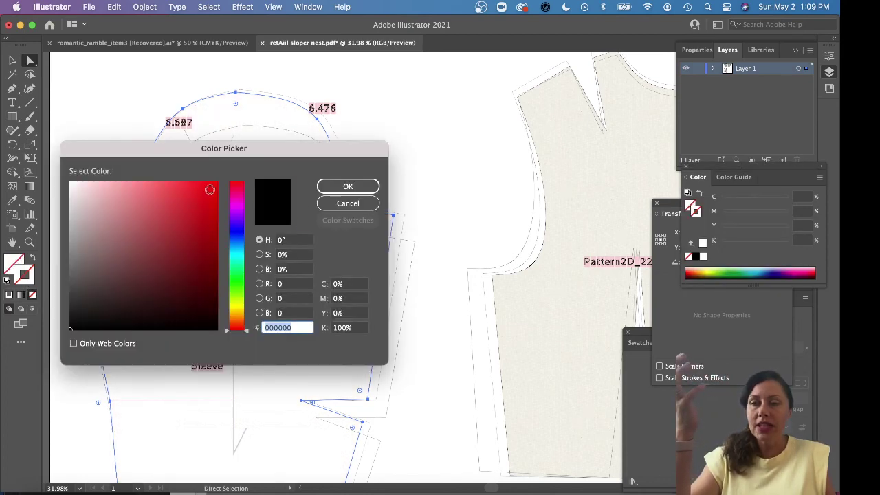
click(208, 190)
click(346, 186)
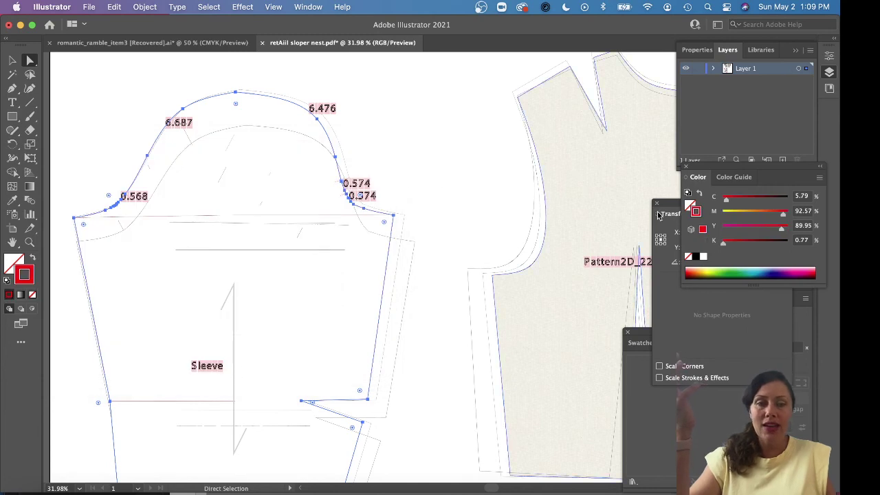
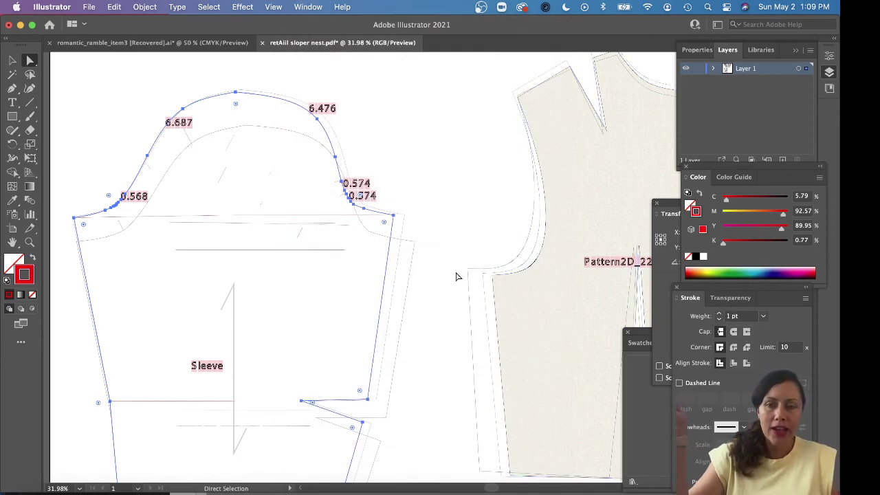
- Turn on a dashed line for the sleeve's black outline
click(387, 239)
click(393, 231)
shift+click(522, 275)
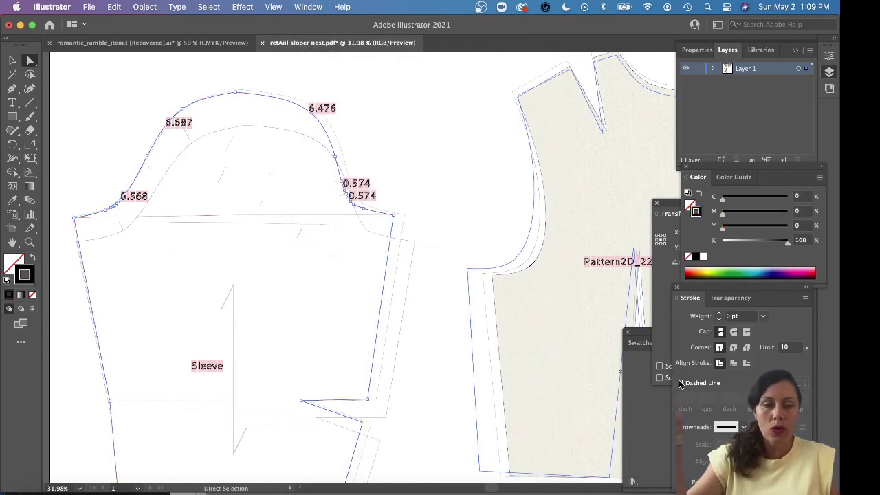
click(529, 365)
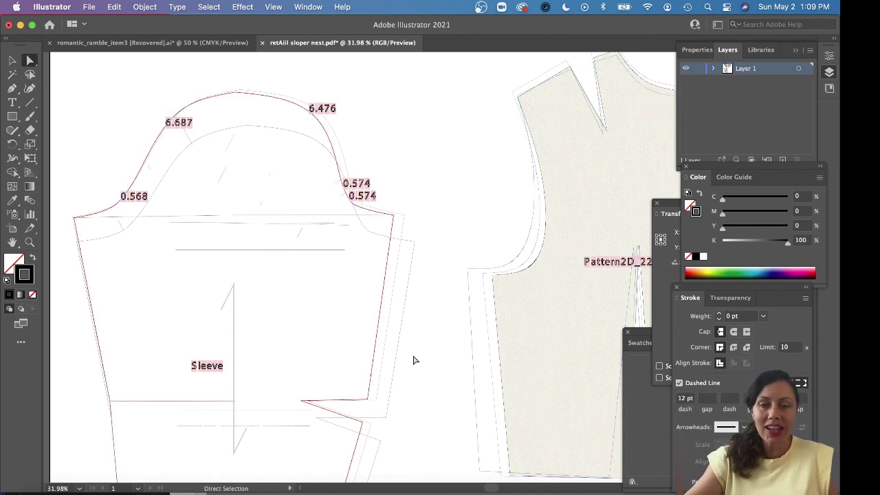
- Set the sleeve outline's dash pattern to a 12 pt dash and a 22 pt gap
click(377, 346)
shift+click(509, 368)
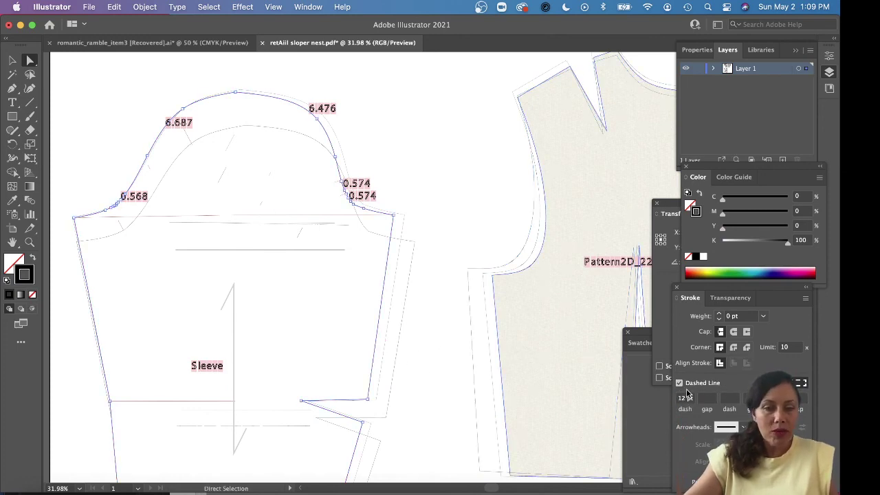
click(688, 398)
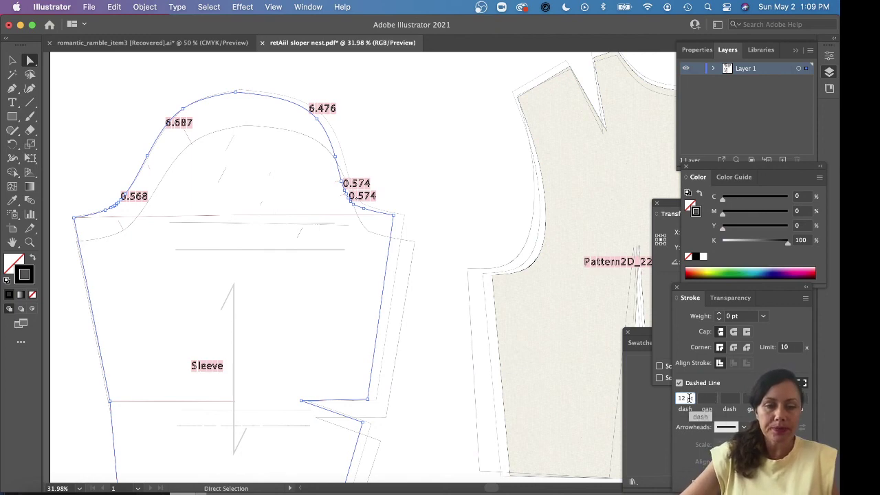
drag(691, 398, 647, 398)
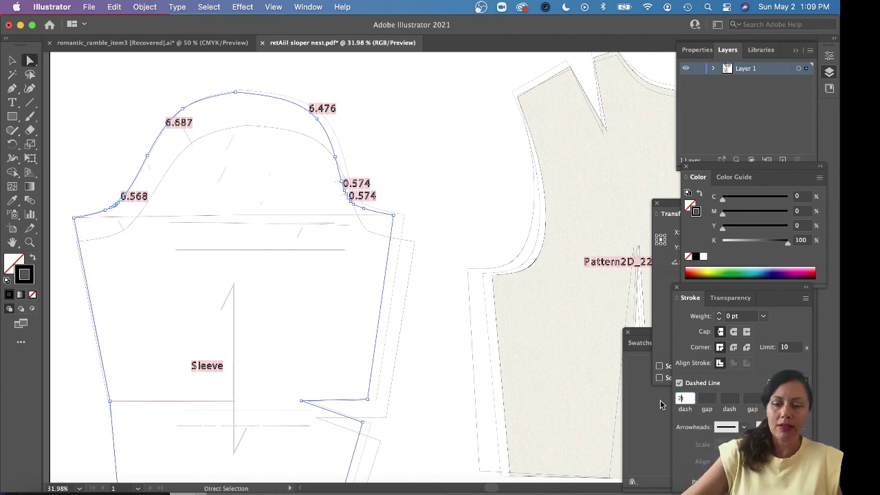
click(704, 398)
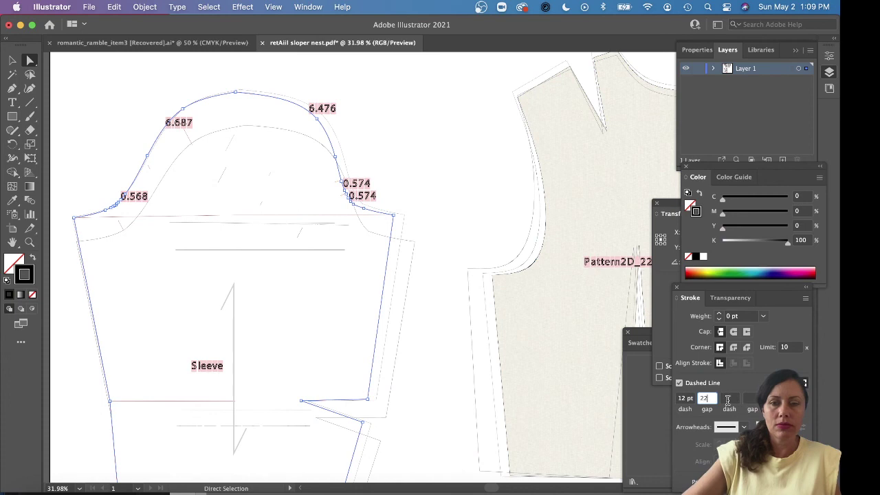
text(12)
click(534, 405)
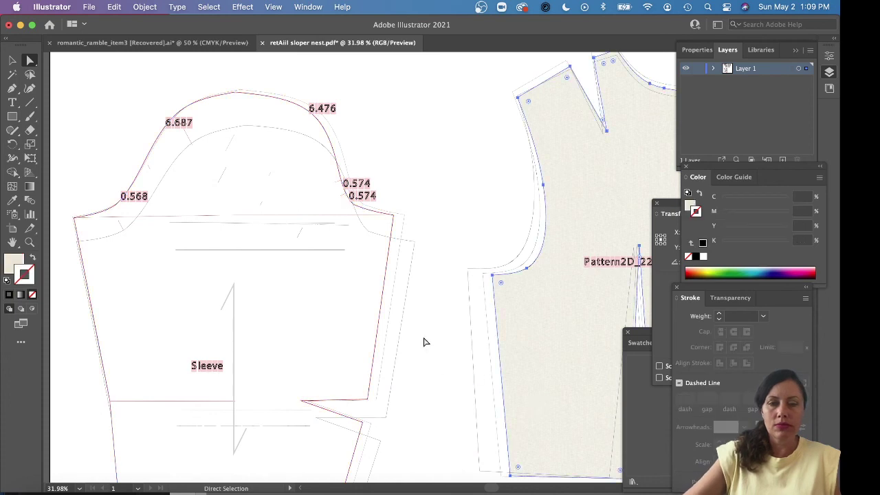
- Delete the duplicate black dashed outline lying over the red sleeve outline
click(383, 317)
key(z)
drag(364, 294, 486, 364)
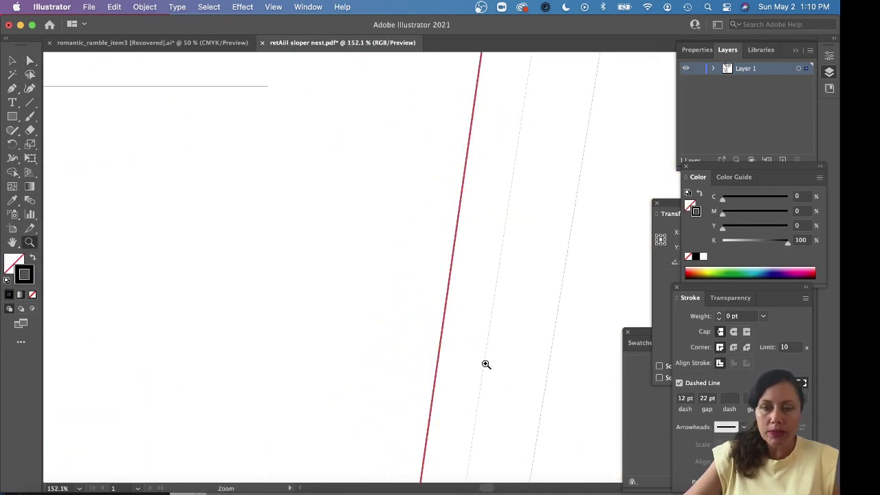
key(a)
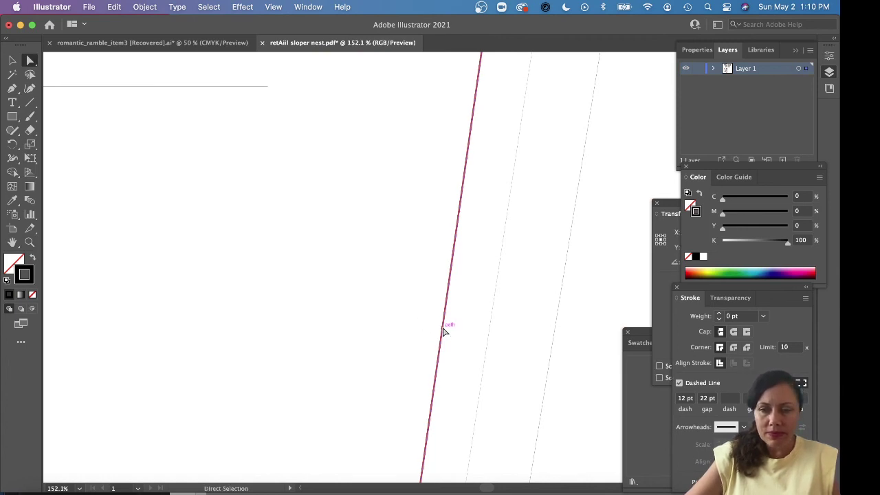
click(463, 337)
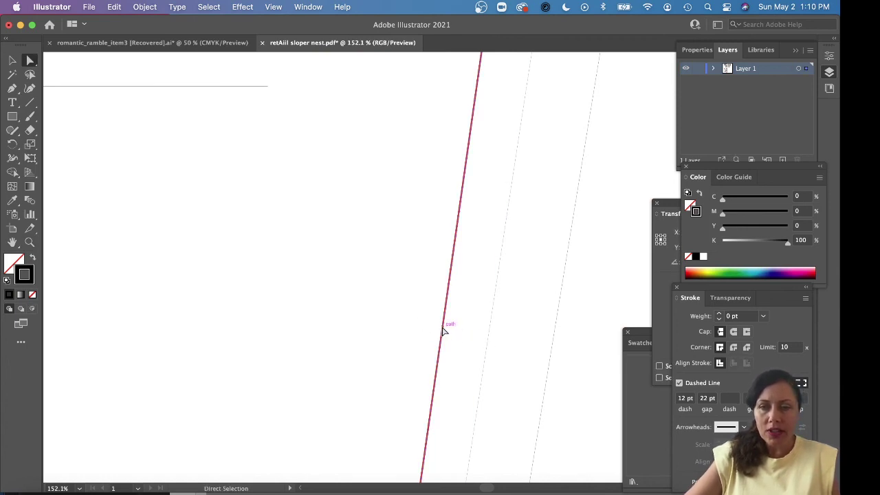
click(444, 331)
click(400, 326)
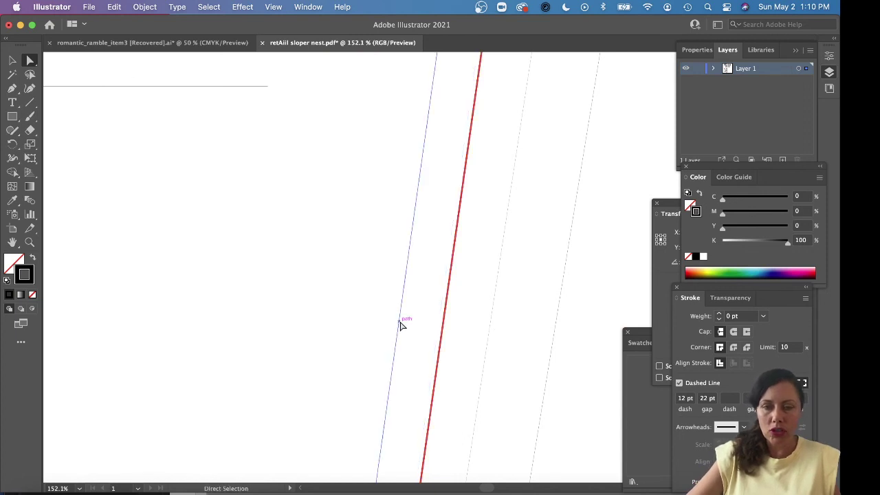
key(Delete)
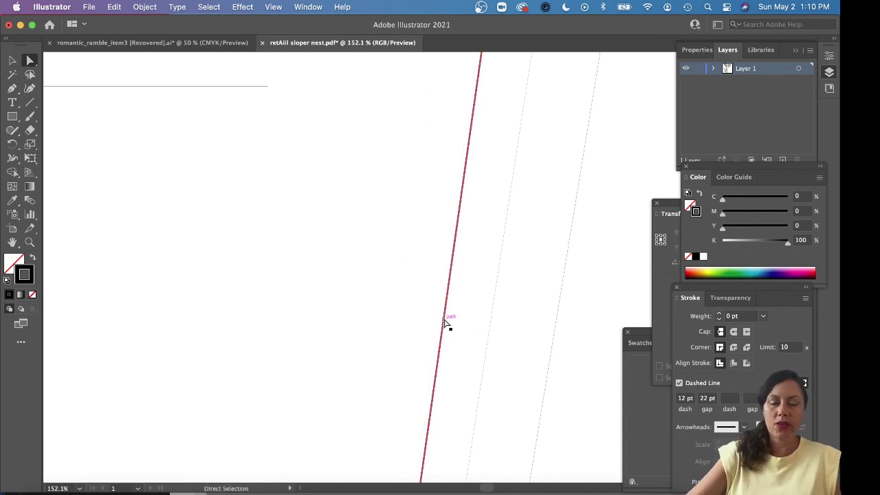
- Turn on a dashed line with a 12 pt dash and 22 pt gap for the red sleeve outline
click(444, 321)
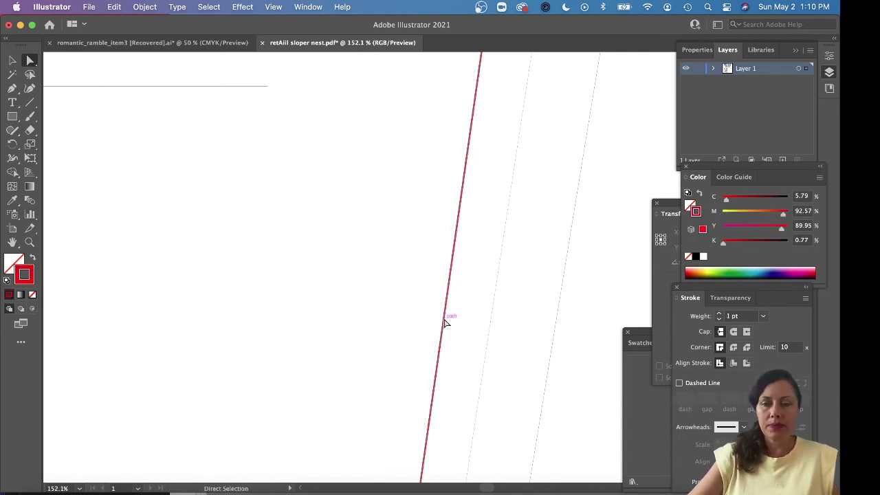
click(691, 385)
scroll(496, 355, up, 2)
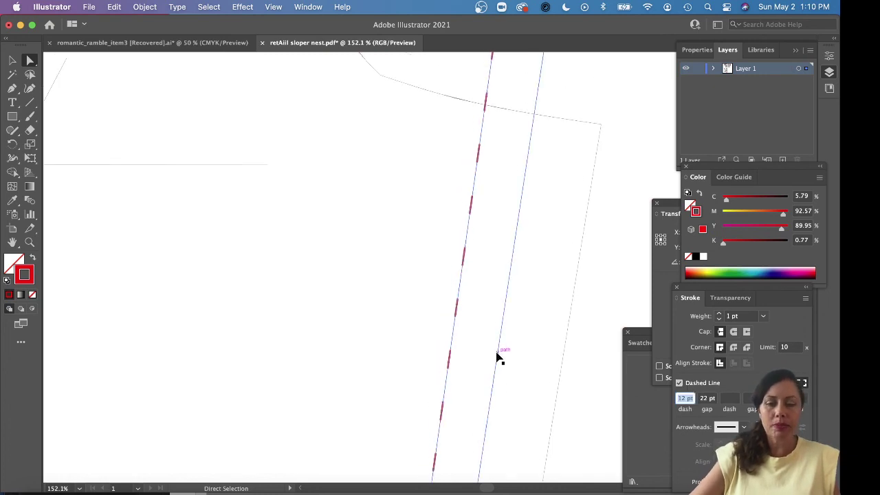
key(super+minus)
key(super+minus)
key(super+minus)
key(super+minus)
key(super+minus)
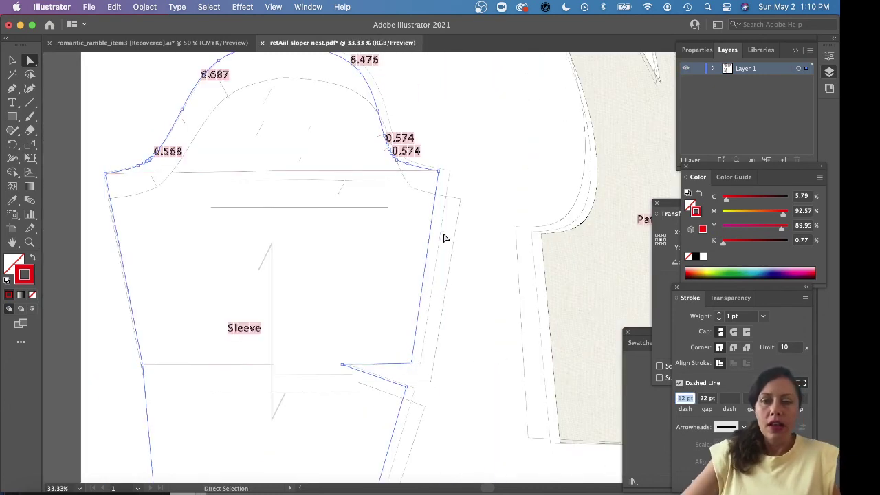
- Give the middle sleeve size outline a green stroke with a 0.75 pt weight
click(443, 234)
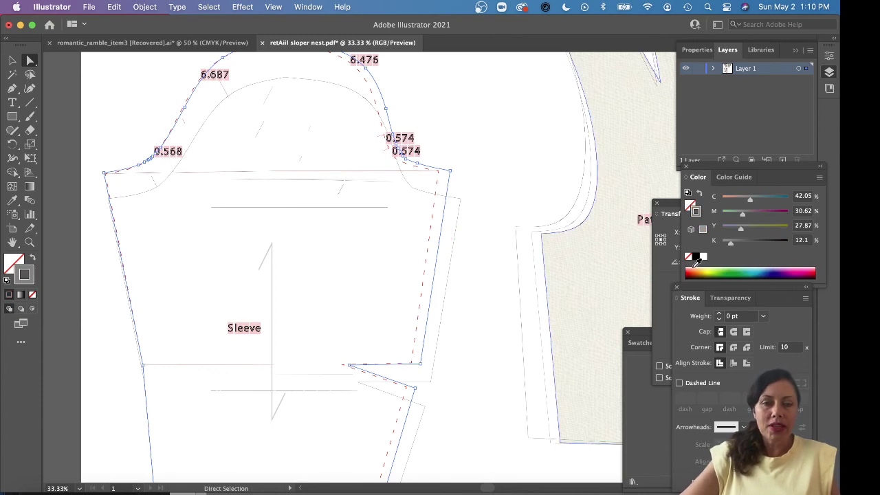
click(728, 269)
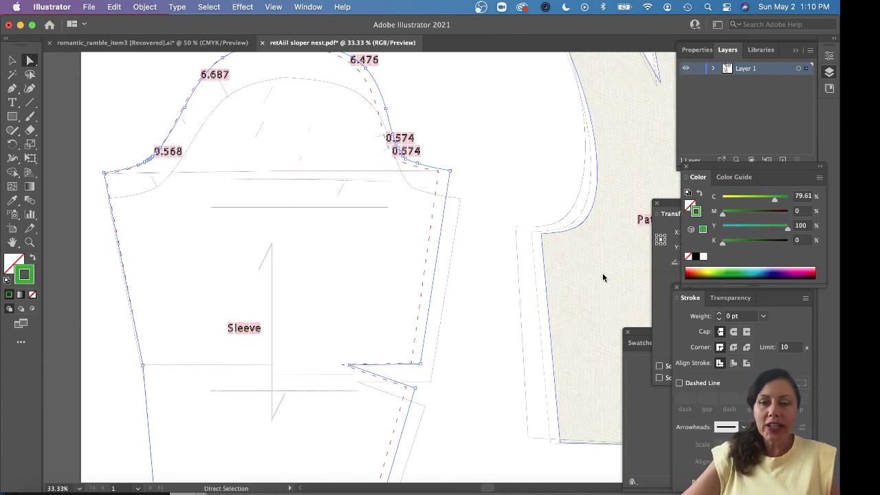
click(450, 273)
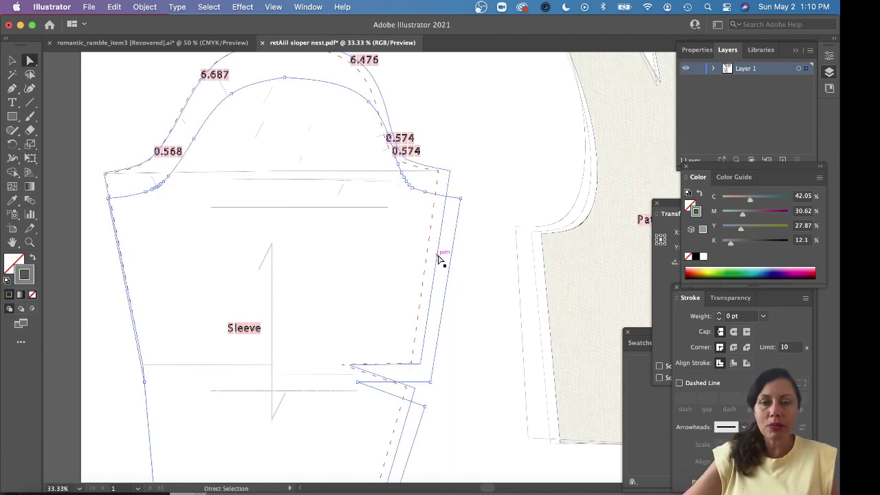
click(441, 260)
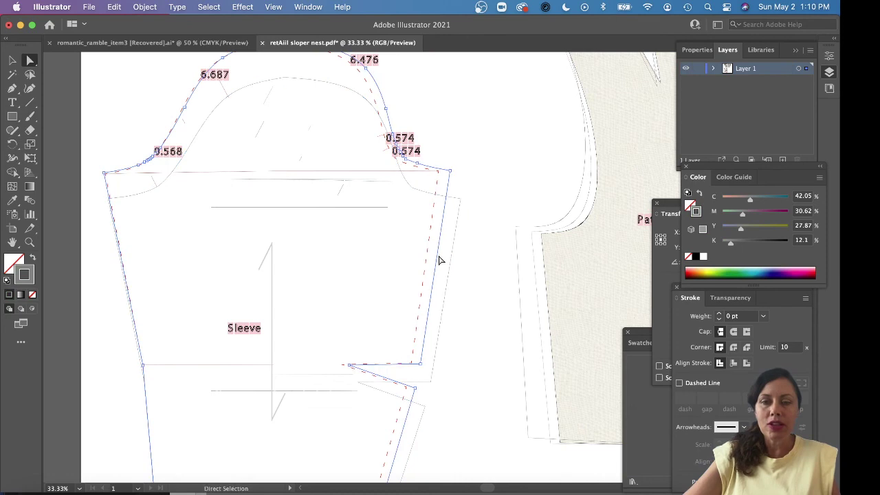
click(719, 318)
click(453, 287)
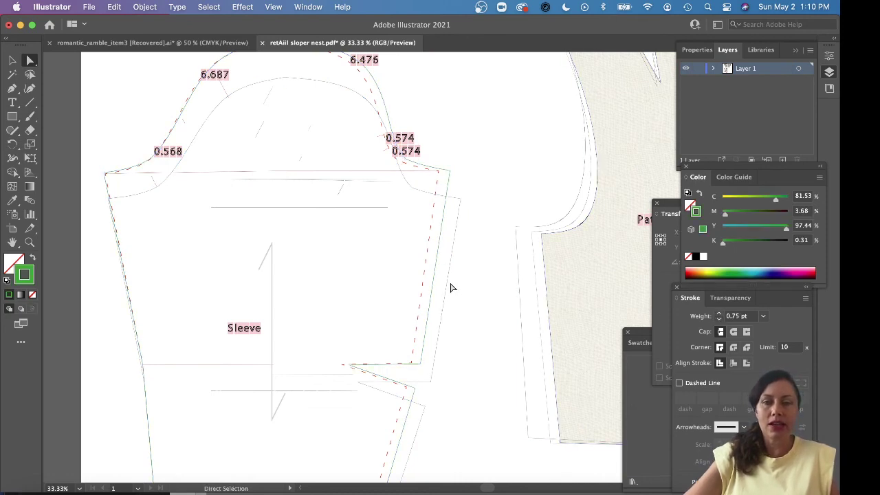
- Apply a dark blue stroke to the remaining grey sleeve size outline with the lower cap
click(451, 287)
click(777, 273)
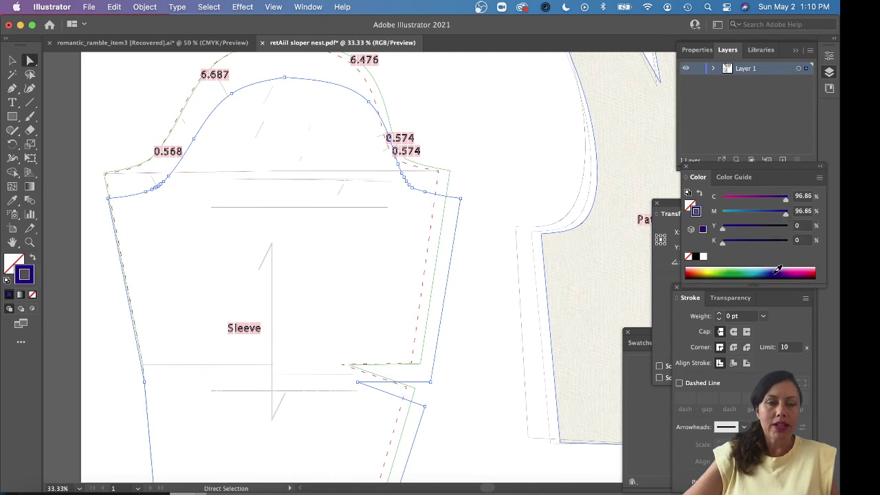
click(456, 280)
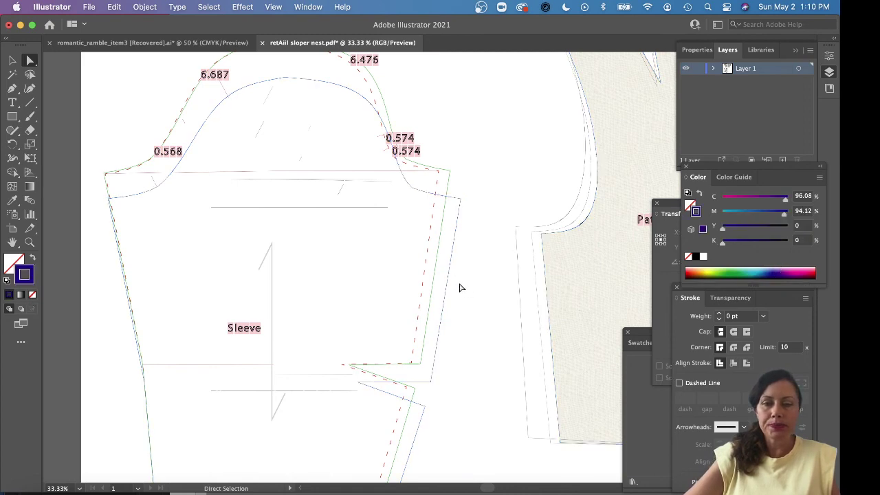
- Make the dark blue sleeve outline dashed with a 12 pt dash and a 2 pt gap
click(452, 287)
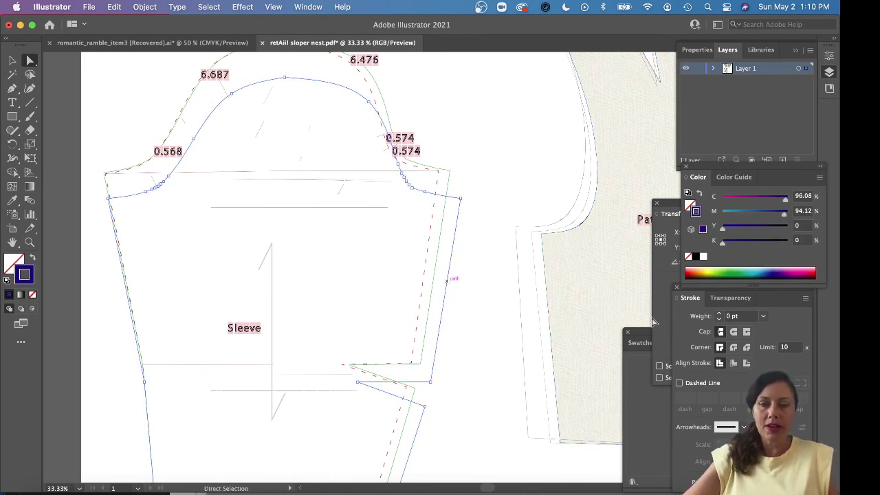
click(699, 387)
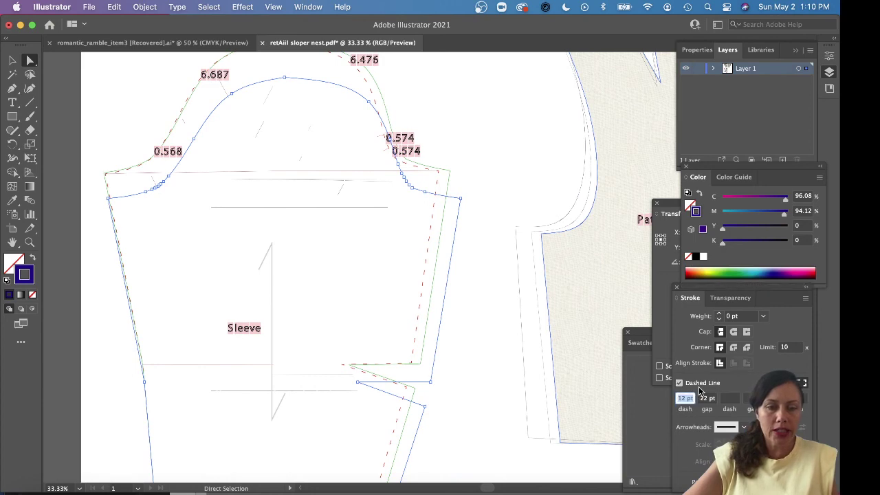
click(707, 398)
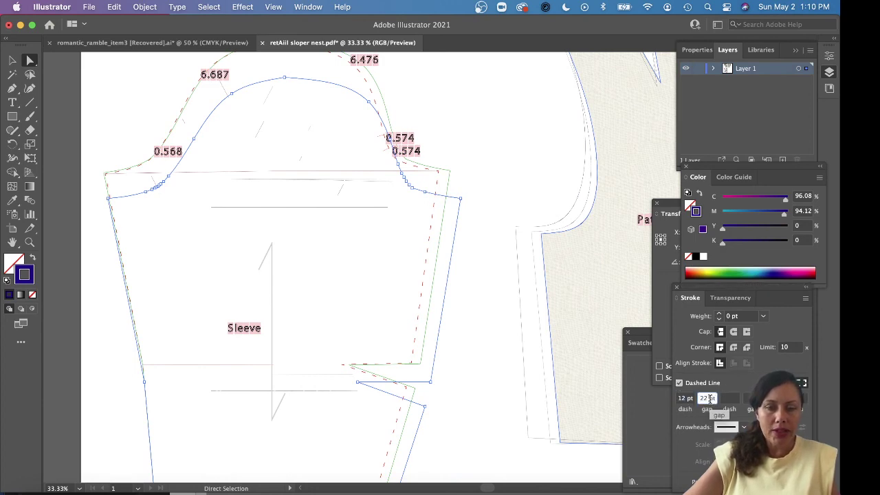
key(BackSpace)
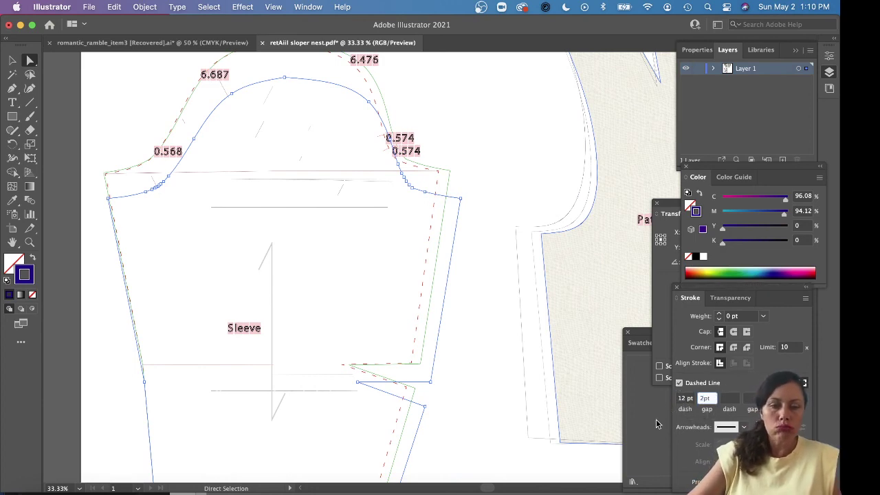
click(501, 404)
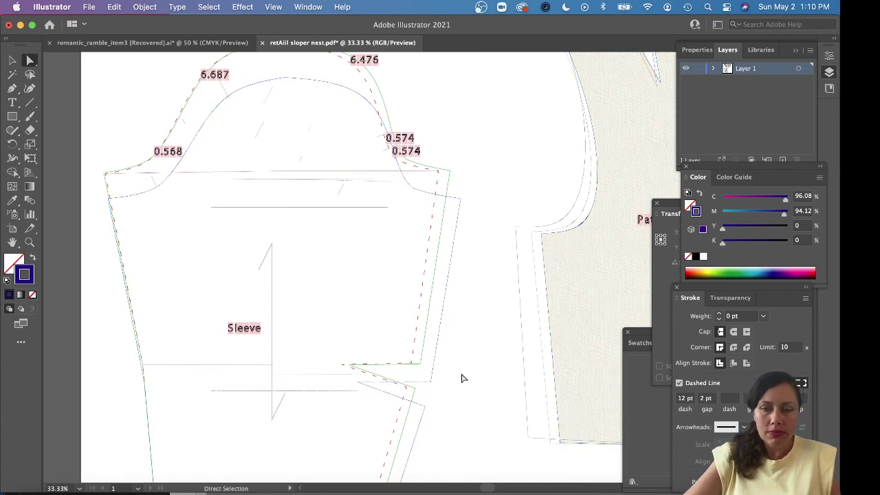
key(z)
drag(402, 261, 613, 405)
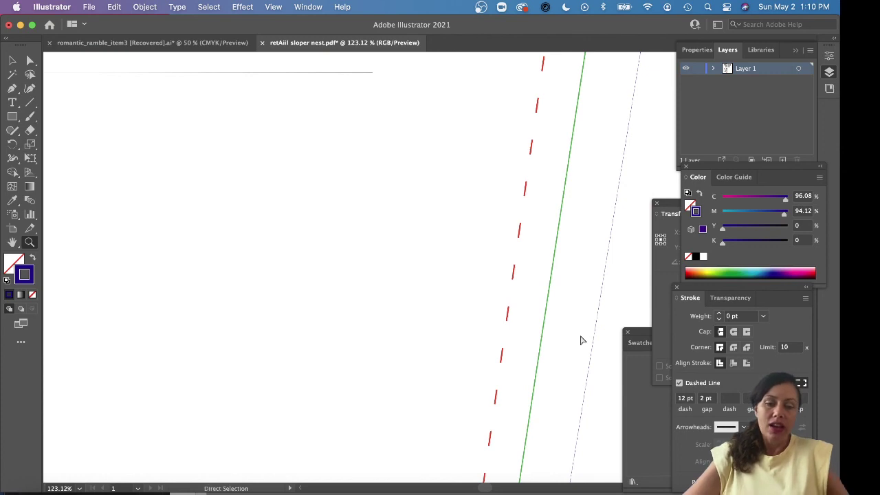
- Delete the small highlighted Sleeve label from the middle of the sleeve piece
key(super+minus)
key(super+minus)
key(super+minus)
key(super+minus)
key(super+minus)
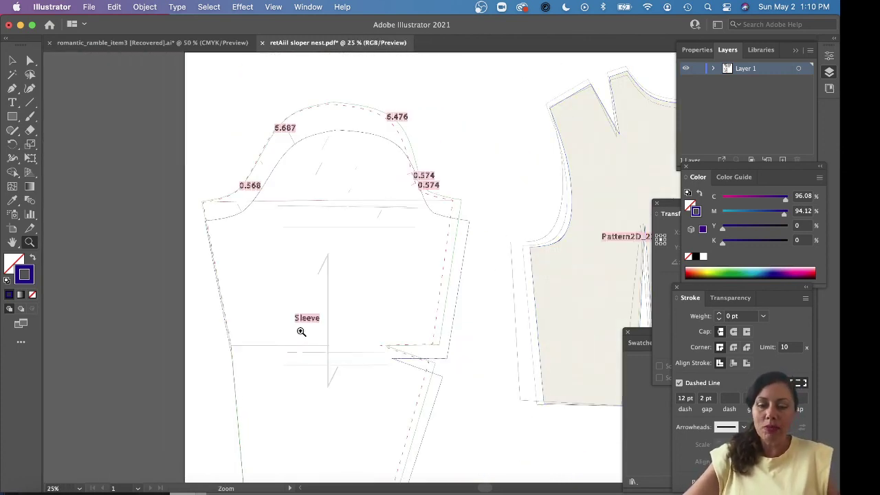
key(a)
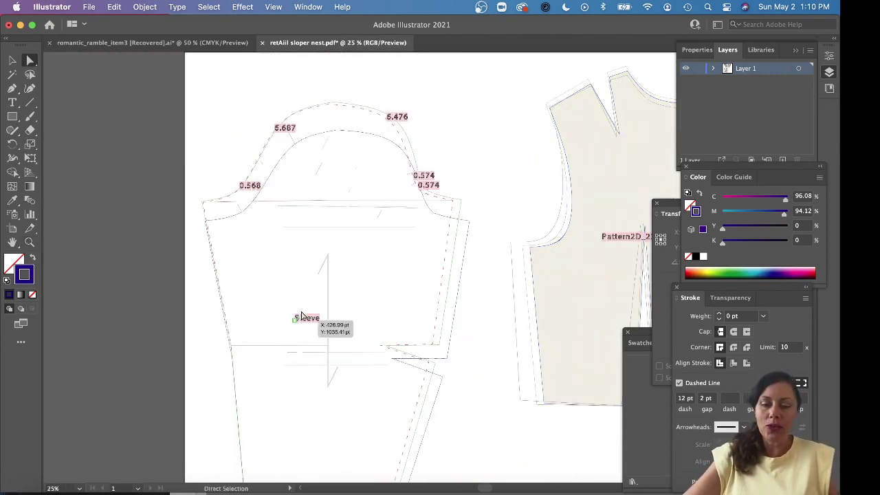
click(323, 339)
key(Delete)
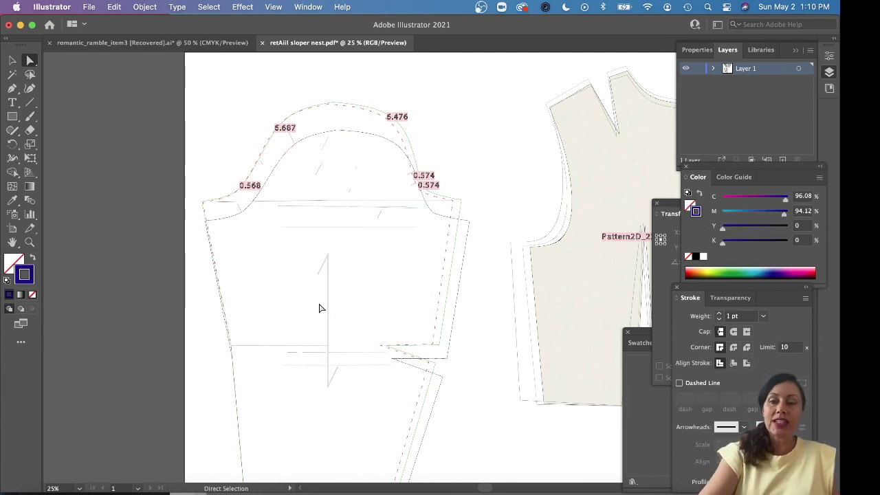
key(t)
click(268, 307)
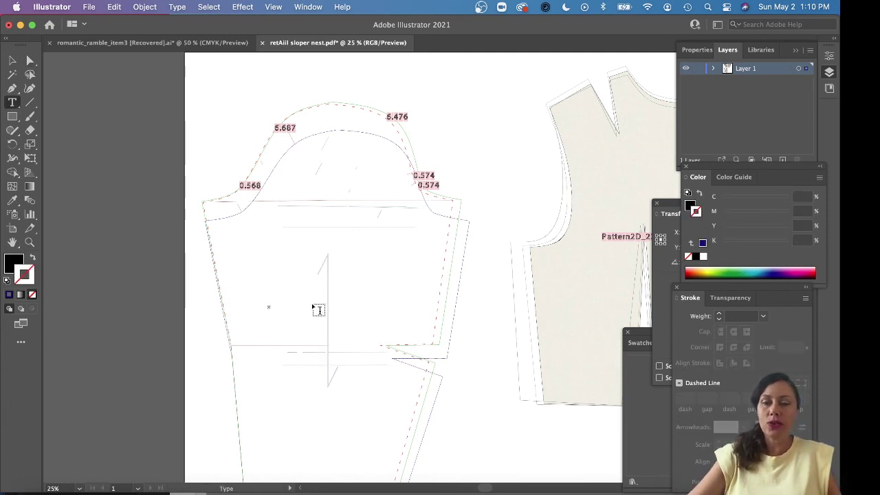
key(Escape)
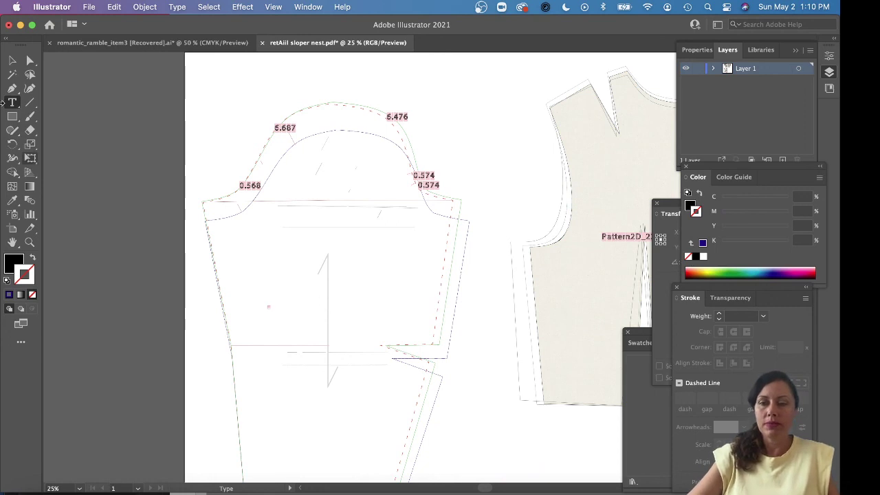
click(12, 62)
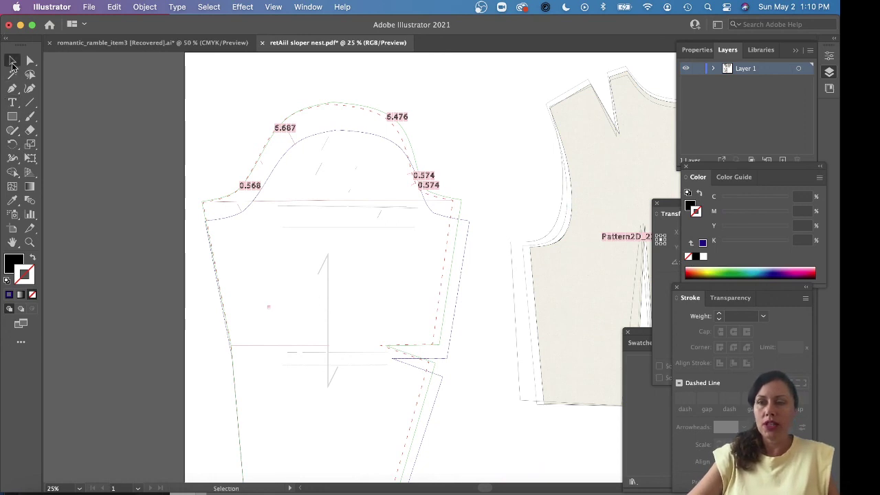
- Add a new text label reading "Sleeve" on the sleeve piece, enlarge it and place it beside the grainline
click(12, 102)
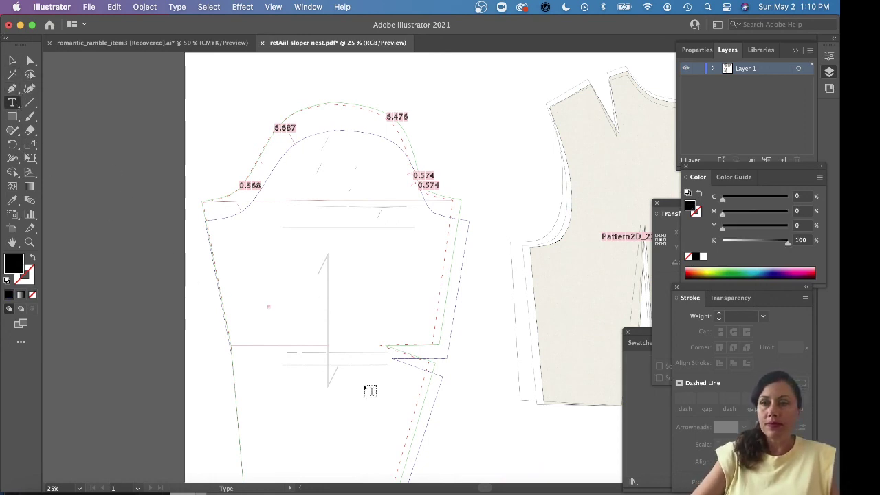
click(287, 324)
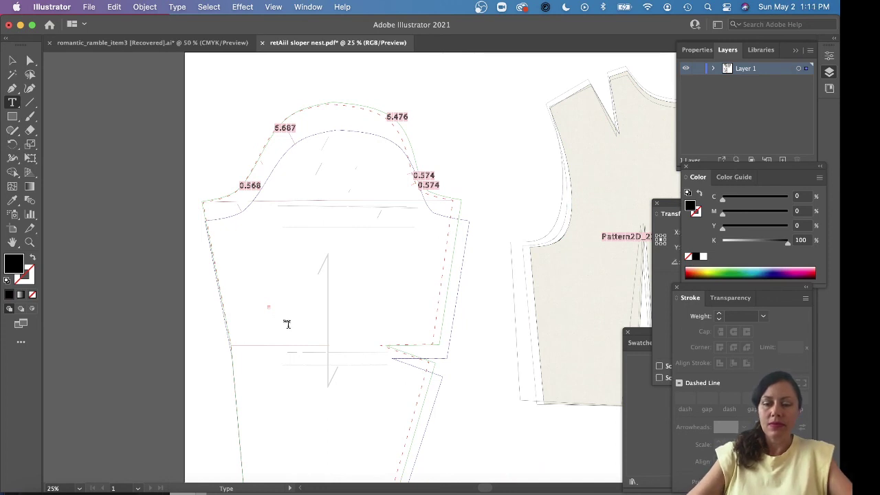
click(12, 61)
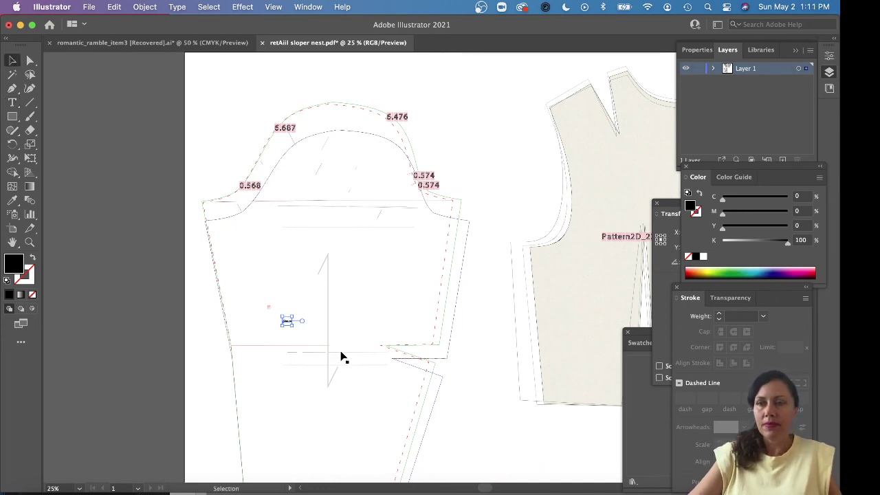
click(289, 324)
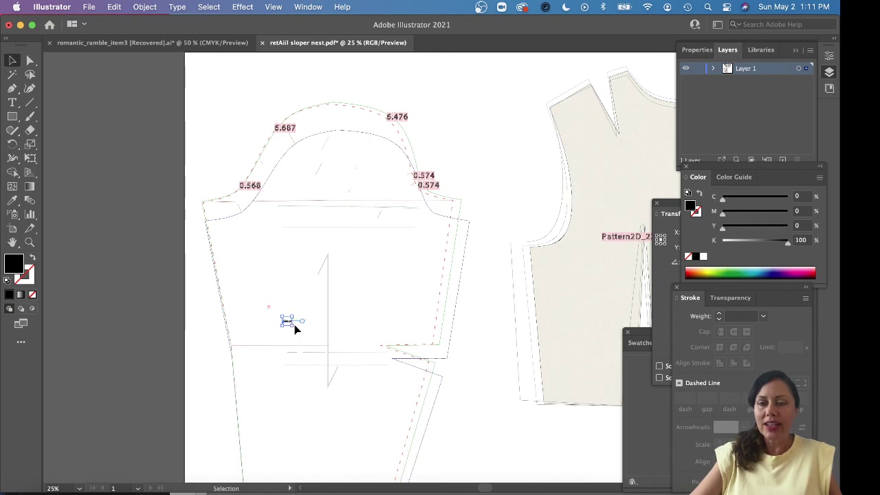
drag(294, 329, 406, 252)
- Add a second line reading "cut 2" to the Sleeve text label
key(t)
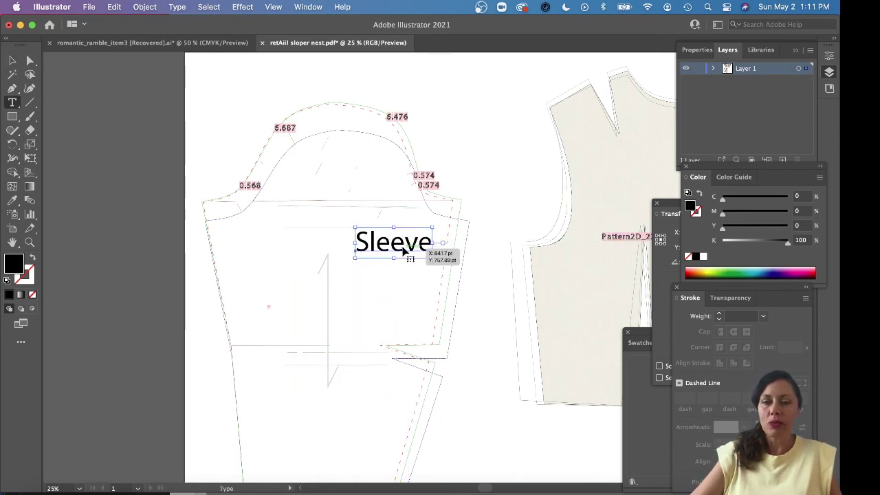
click(430, 245)
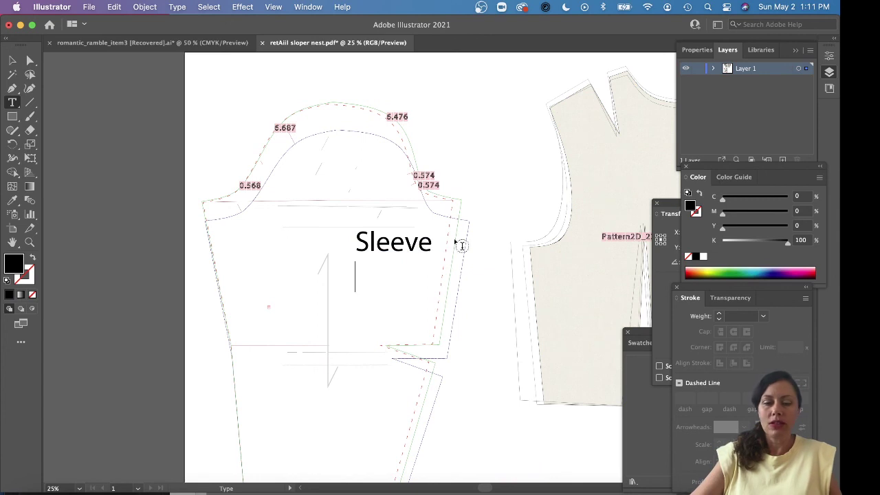
text(cut 2)
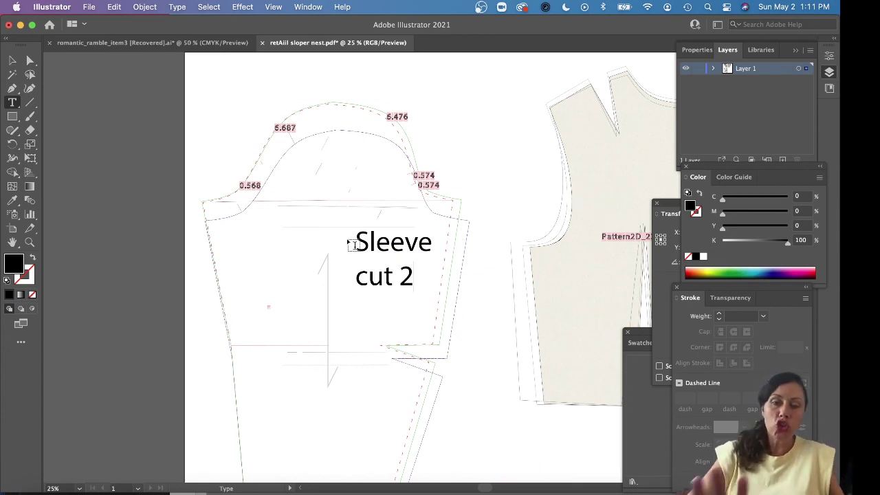
click(12, 60)
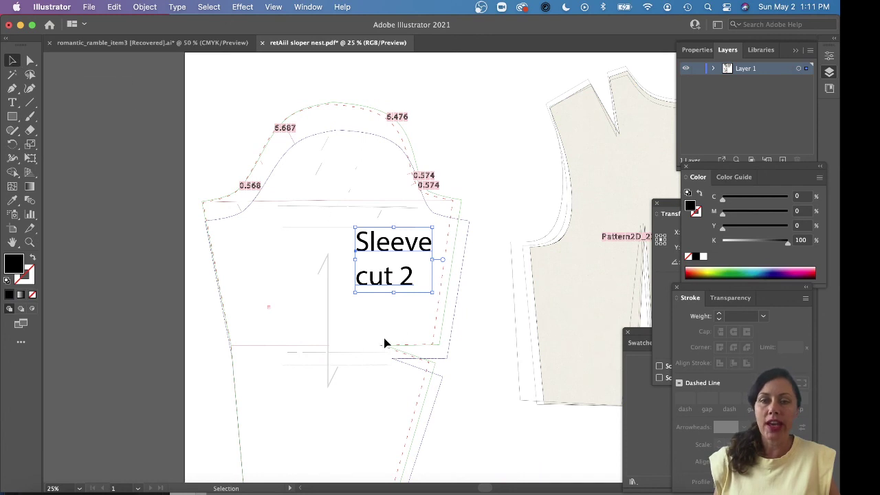
scroll(383, 342, up, 2)
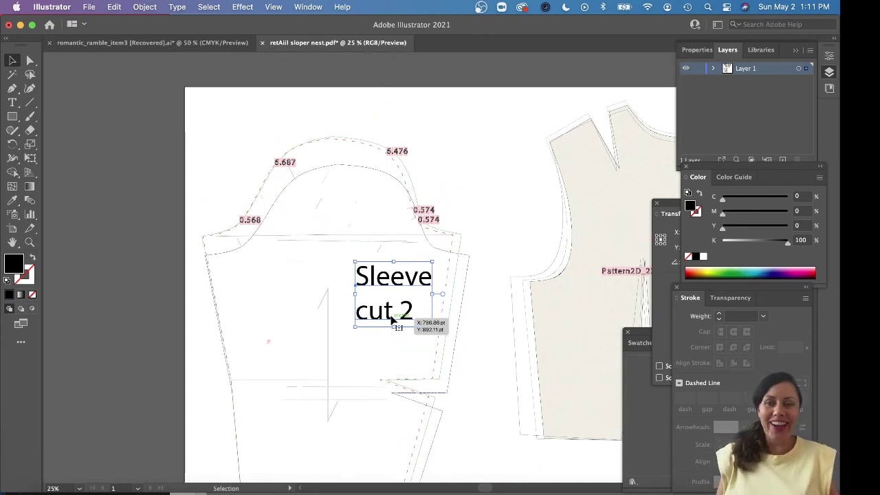
scroll(394, 319, down, 1)
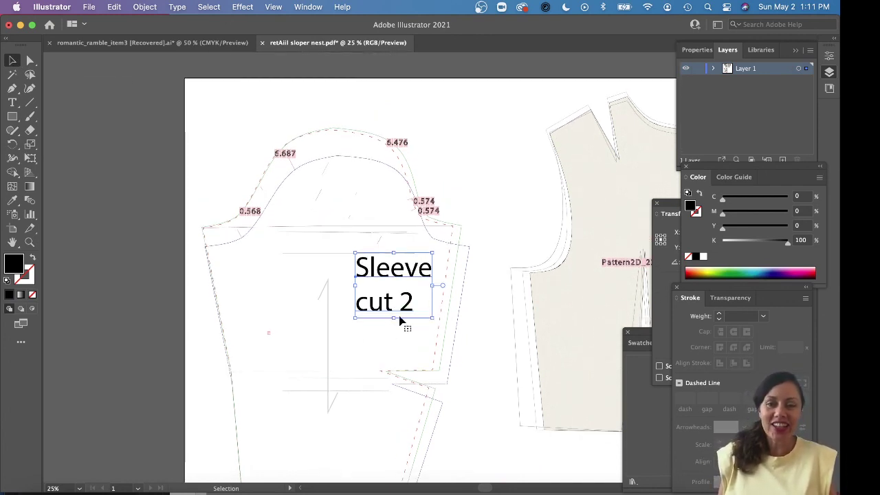